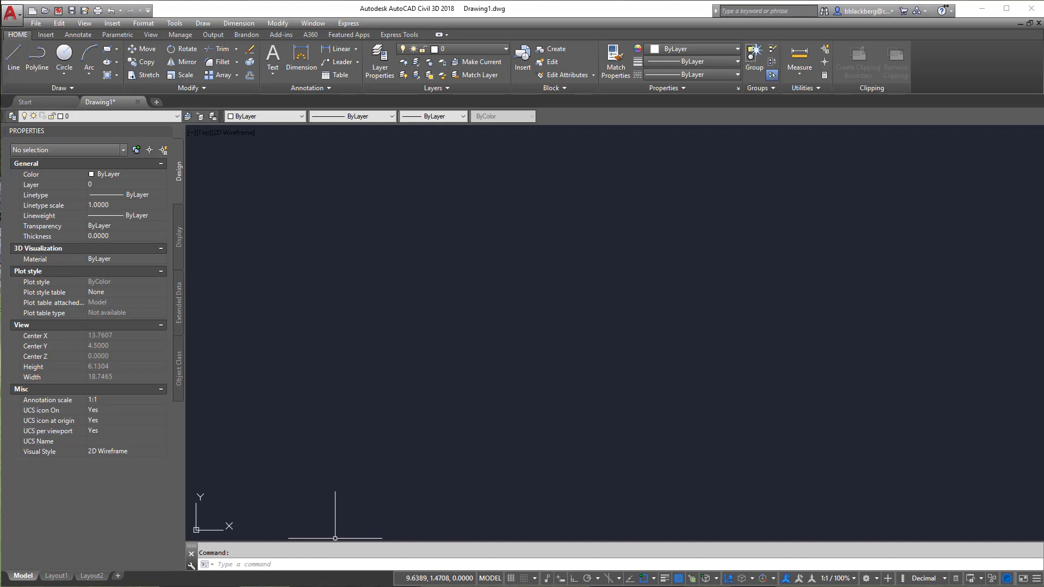
# - Enlarge the command history to show three lines, then start and cancel an L line command
pyautogui.moveTo(338, 542); pyautogui.dragTo(337, 523)
pyautogui.click(312, 564)
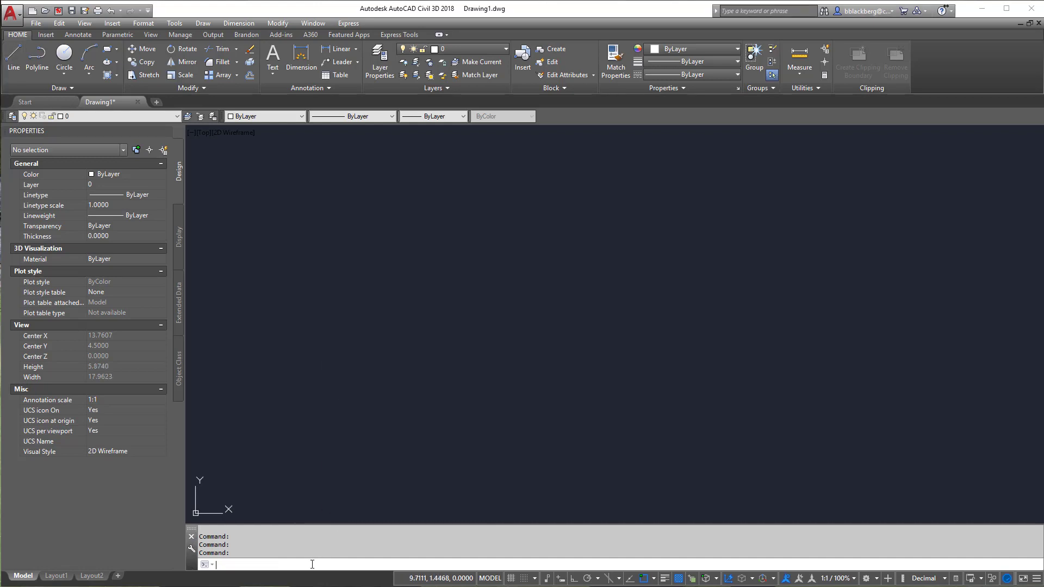
pyautogui.write('l')
pyautogui.press('Return')
pyautogui.press('Escape')
pyautogui.press('Escape')
pyautogui.press('Escape')
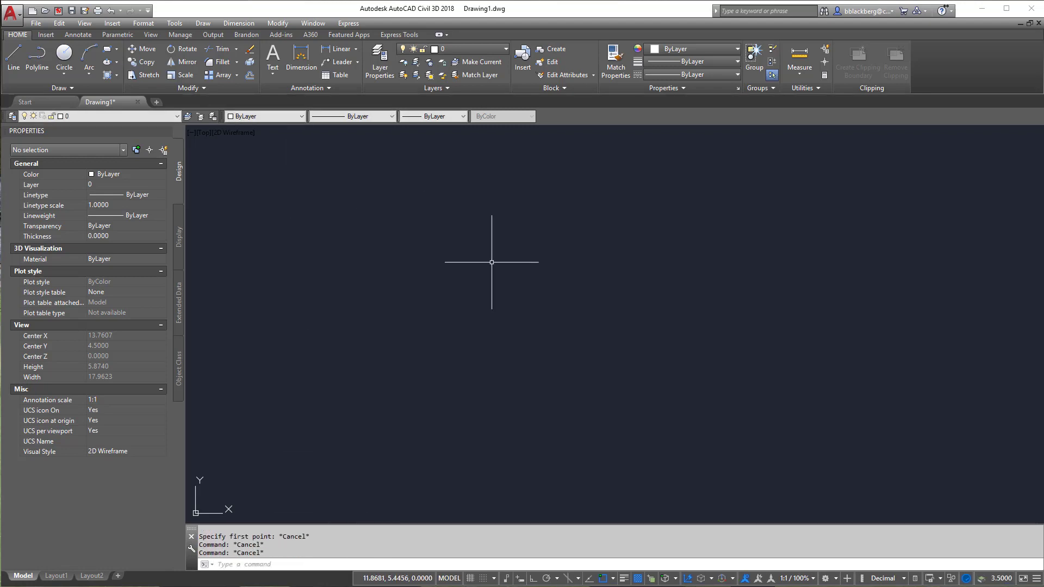
# - Start a line with its first point at the origin 0,0
pyautogui.click(13, 57)
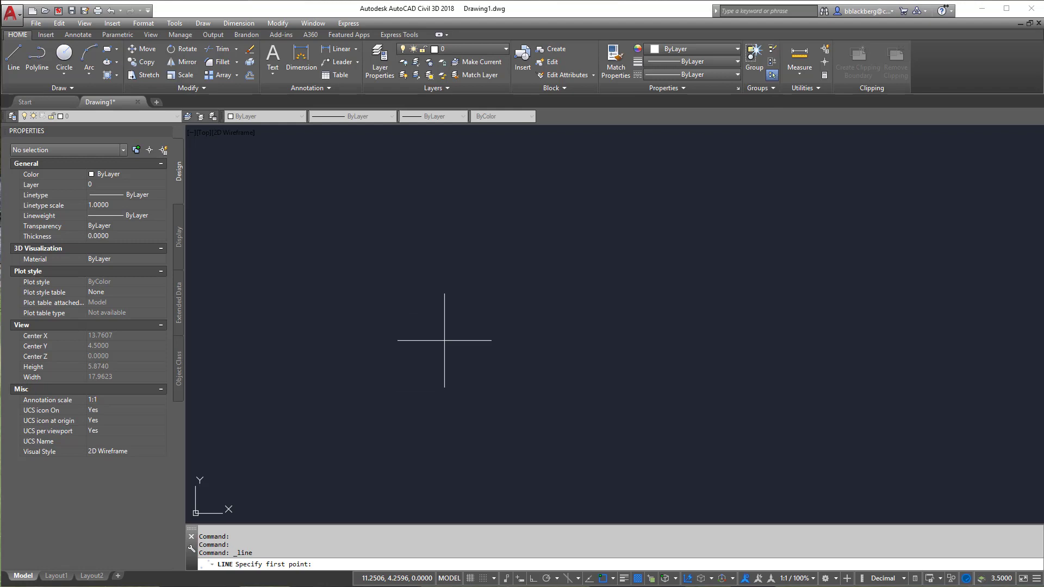
pyautogui.write('0,0')
pyautogui.press('Return')
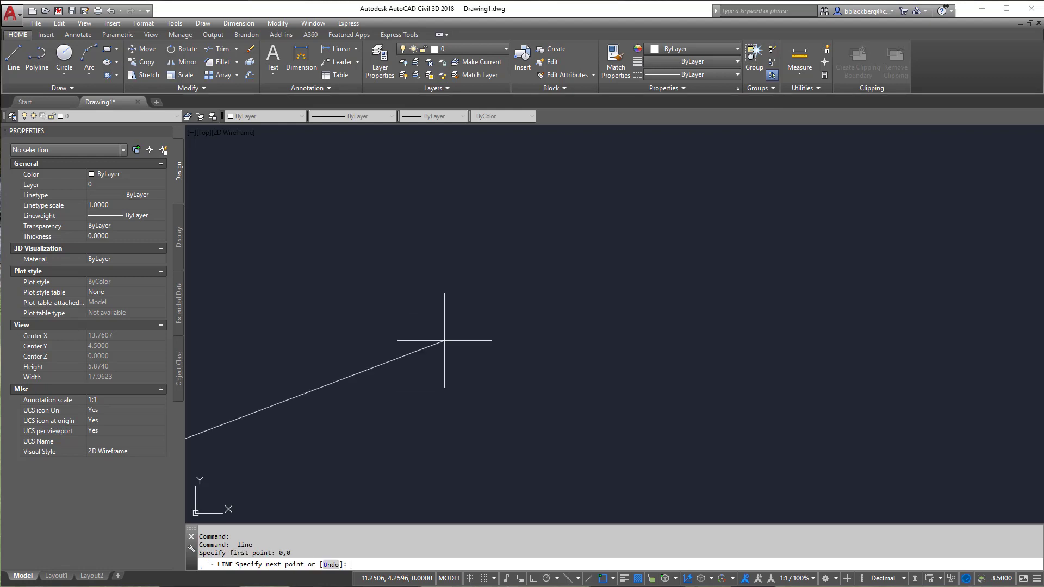
pyautogui.scroll(-5, 830, 292)
pyautogui.scroll(5, 691, 338)
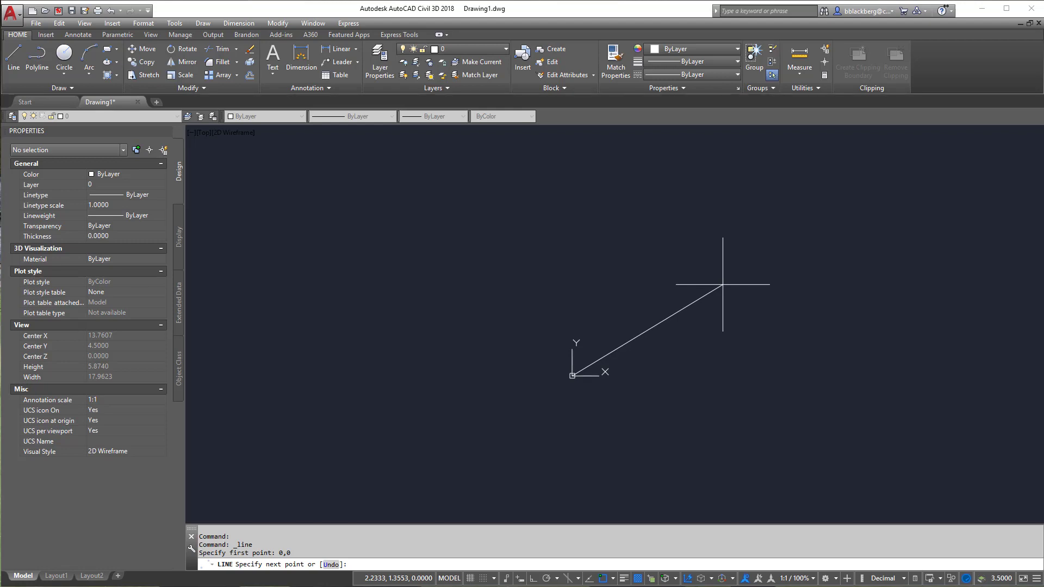
# - Finish the line at @5<45 with ortho toggled by F8, then recentre the view
pyautogui.press('F8')
pyautogui.press('F8')
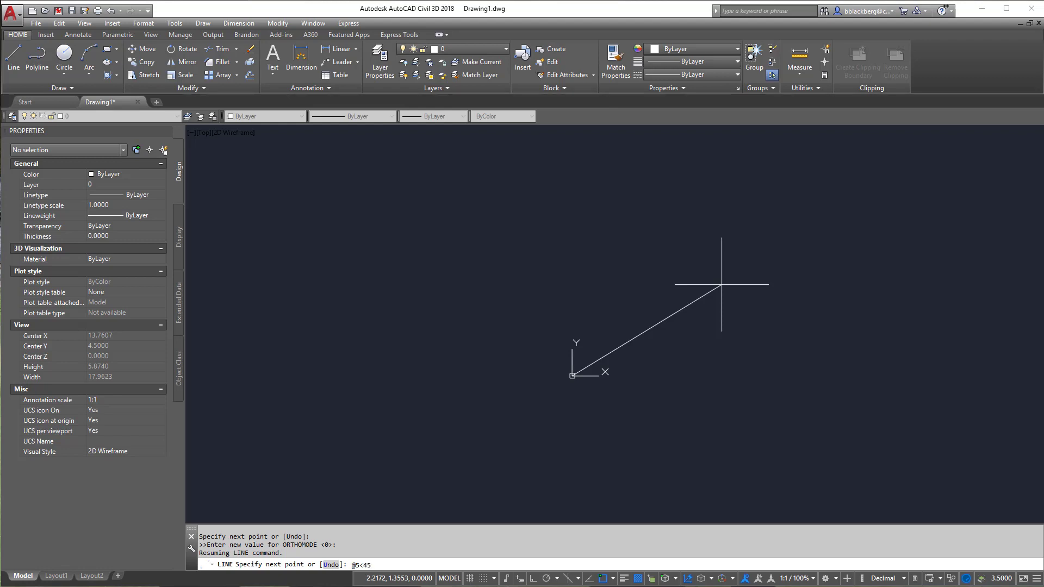
pyautogui.press('Return')
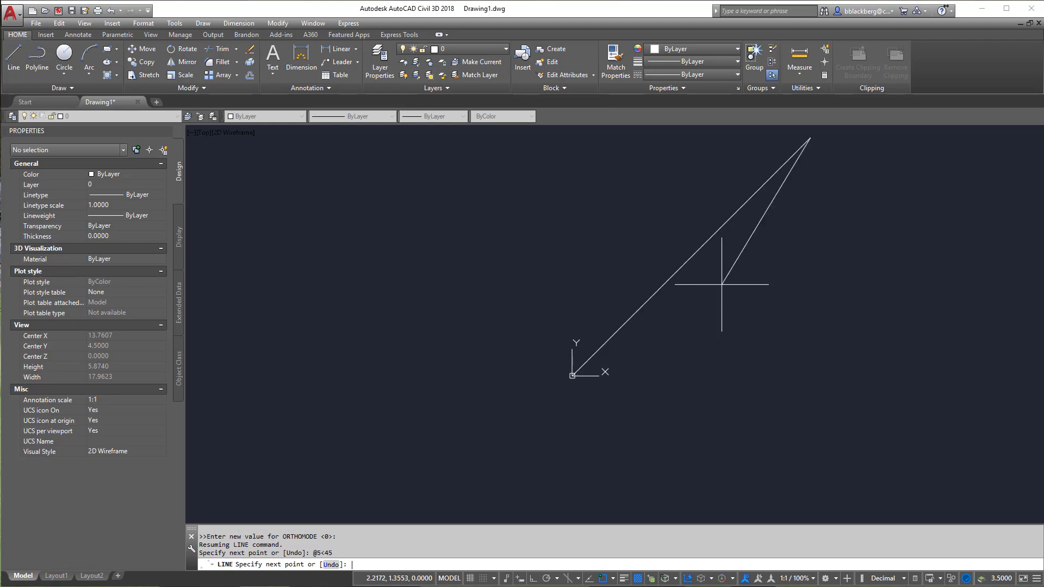
pyautogui.rightClick(675, 270)
pyautogui.click(687, 277)
pyautogui.moveTo(761, 208)
pyautogui.mouseDown(button='middle')
pyautogui.moveTo(636, 370)
pyautogui.moveTo(758, 223)
pyautogui.moveTo(629, 224)
pyautogui.moveTo(655, 273)
pyautogui.moveTo(613, 294)
pyautogui.moveTo(609, 255)
pyautogui.moveTo(581, 284)
pyautogui.mouseUp(button='middle')
pyautogui.scroll(-2, 655, 273)
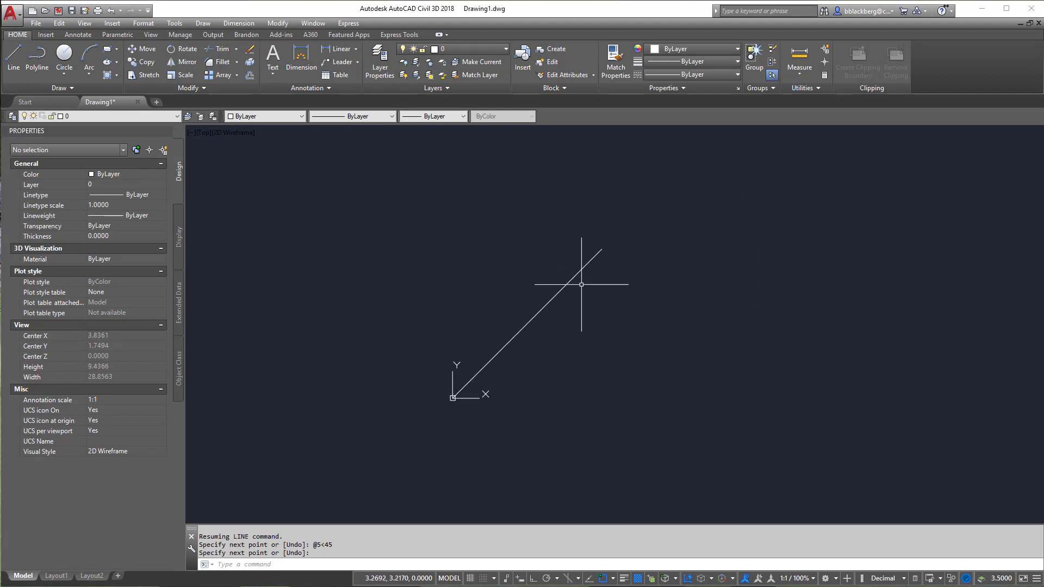
pyautogui.click(520, 581)
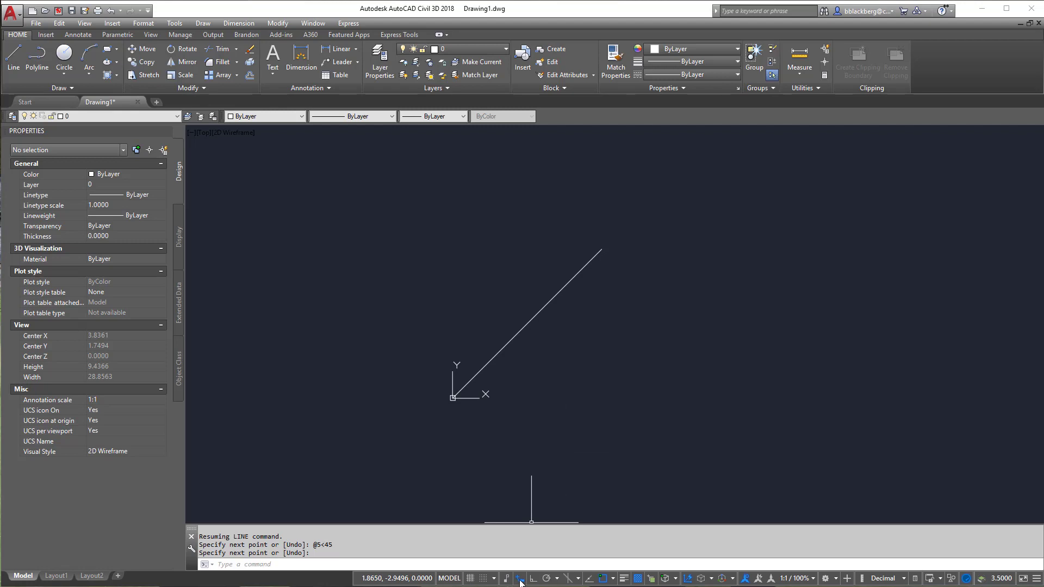
pyautogui.click(520, 580)
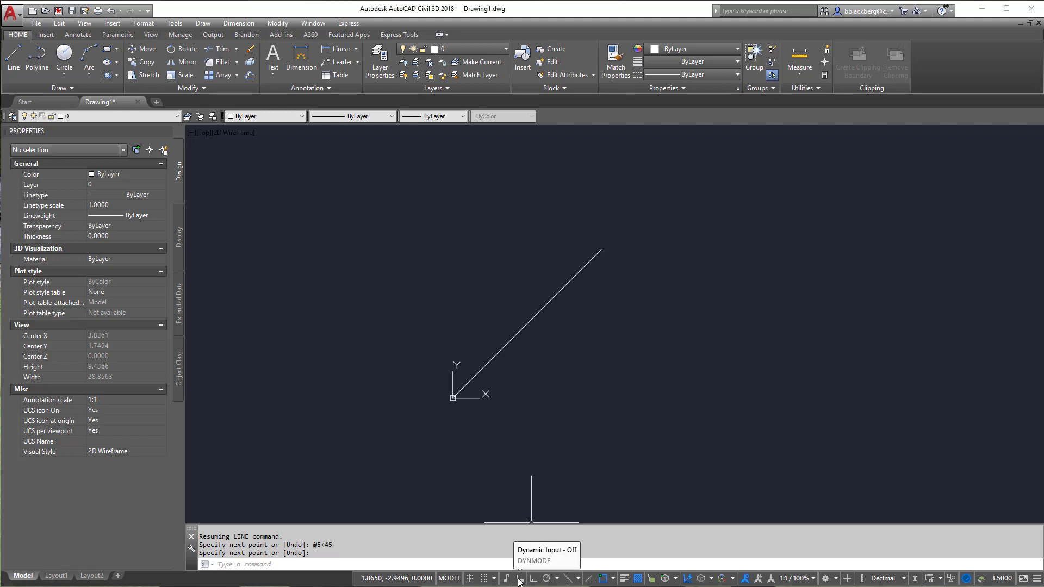
pyautogui.click(1036, 579)
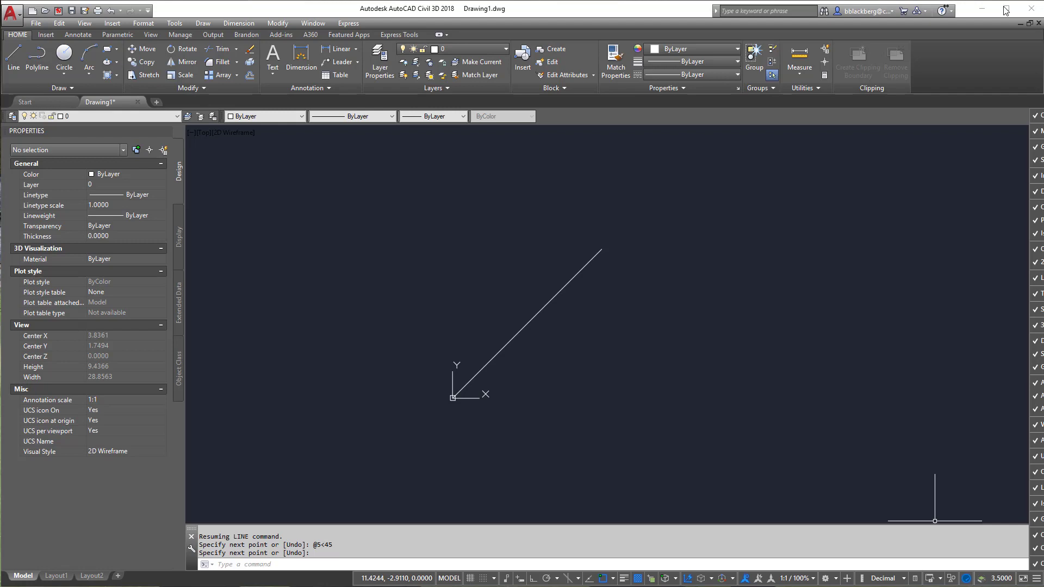
pyautogui.click(655, 14)
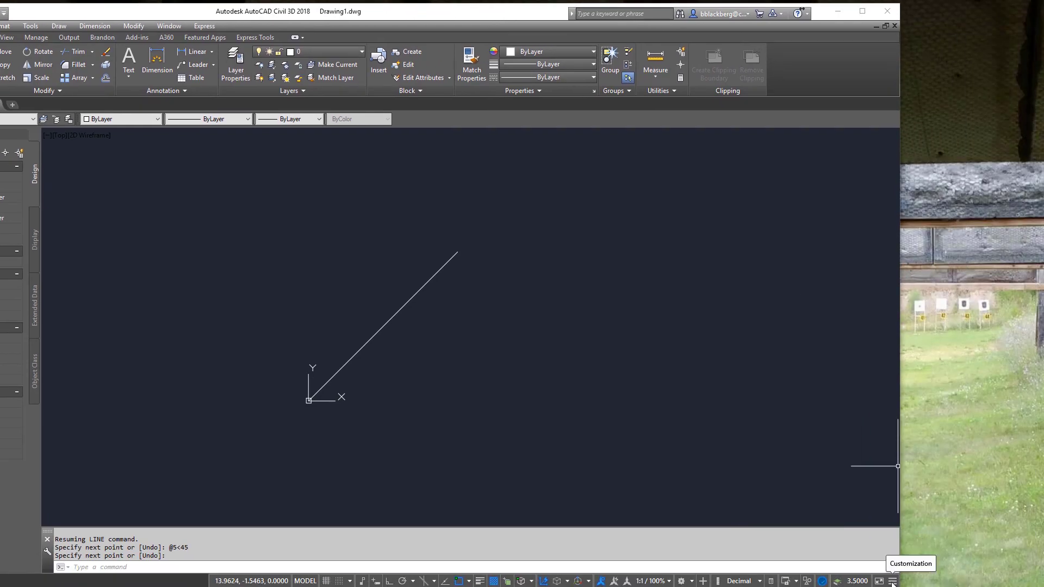
pyautogui.click(892, 581)
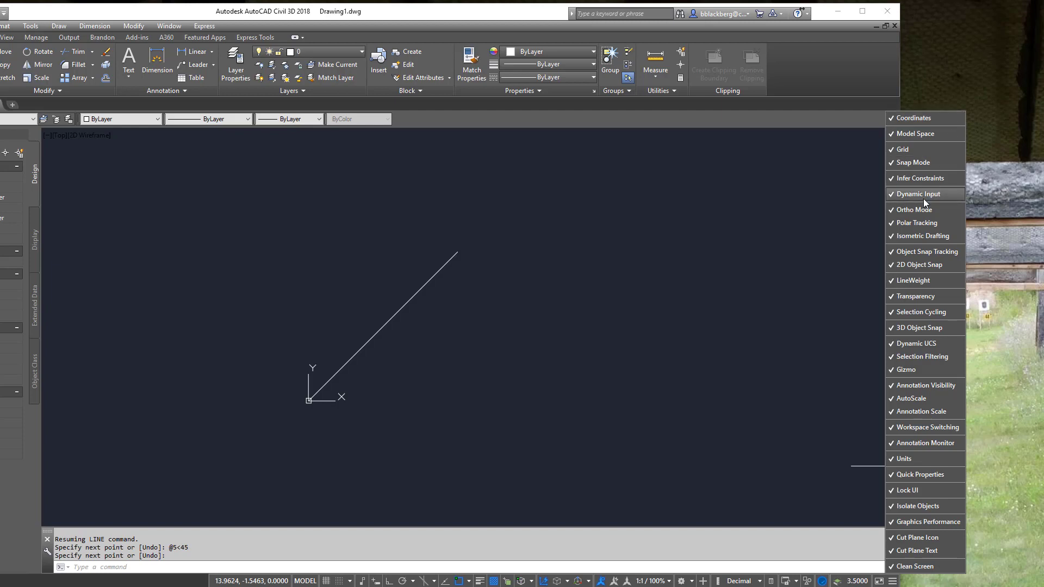
pyautogui.click(636, 12)
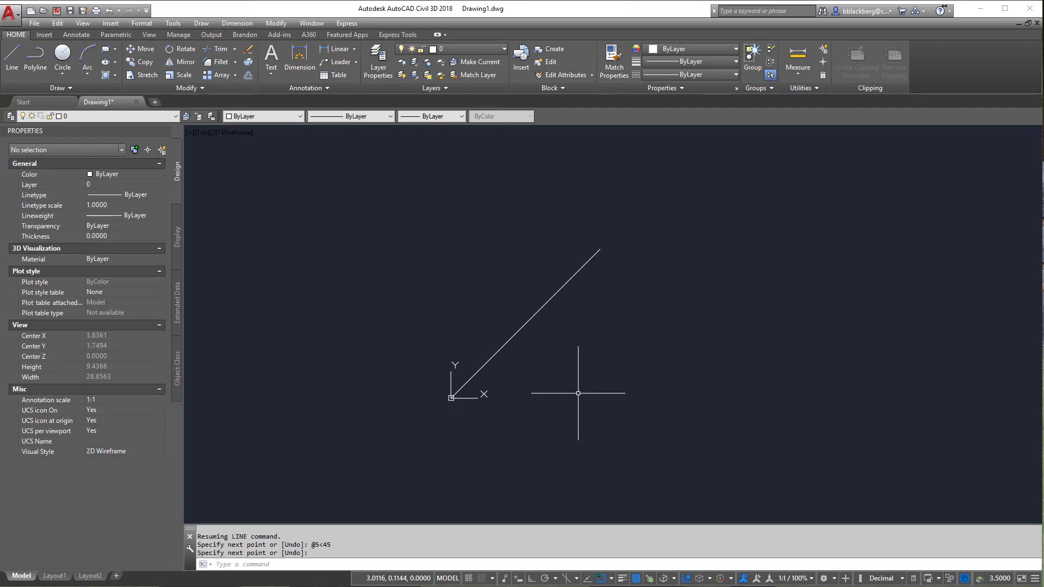
# - Erase the existing diagonal line
pyautogui.press('Return')
pyautogui.moveTo(605, 354); pyautogui.dragTo(503, 244)
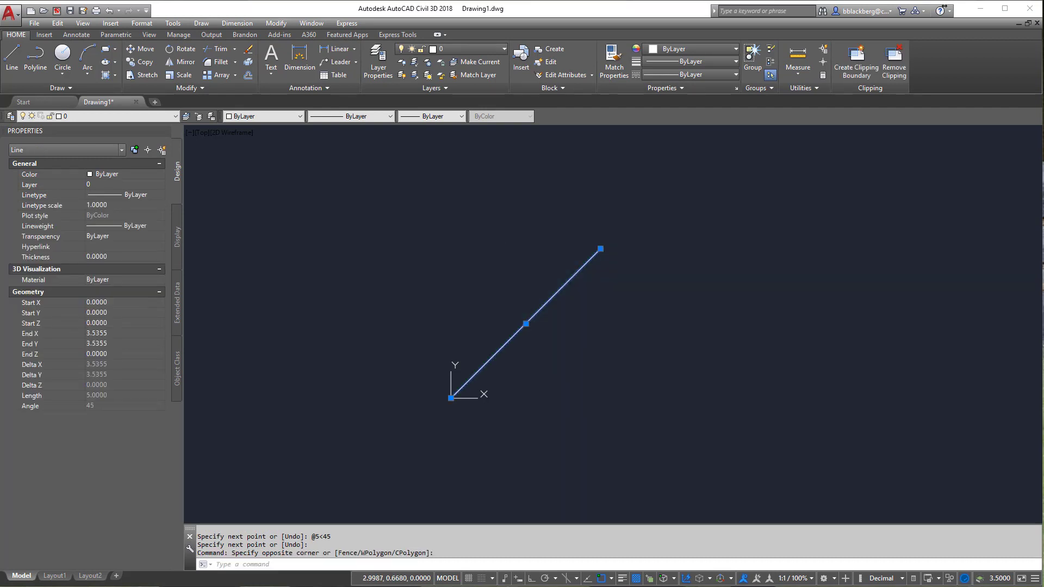
pyautogui.press('Delete')
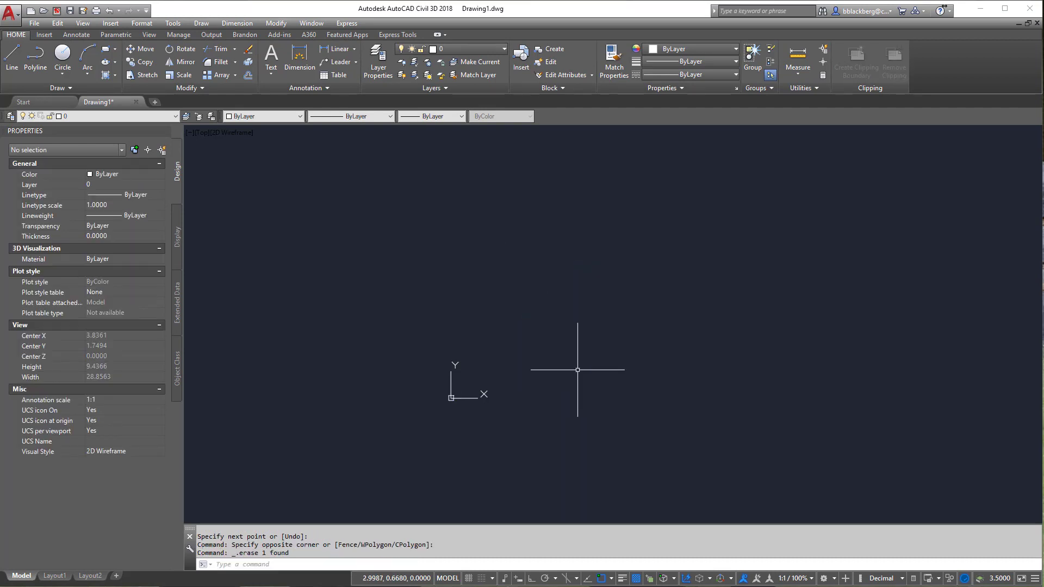
# - Redraw a line from 0,0 using dynamic input, length 5 and angle 45
pyautogui.click(12, 57)
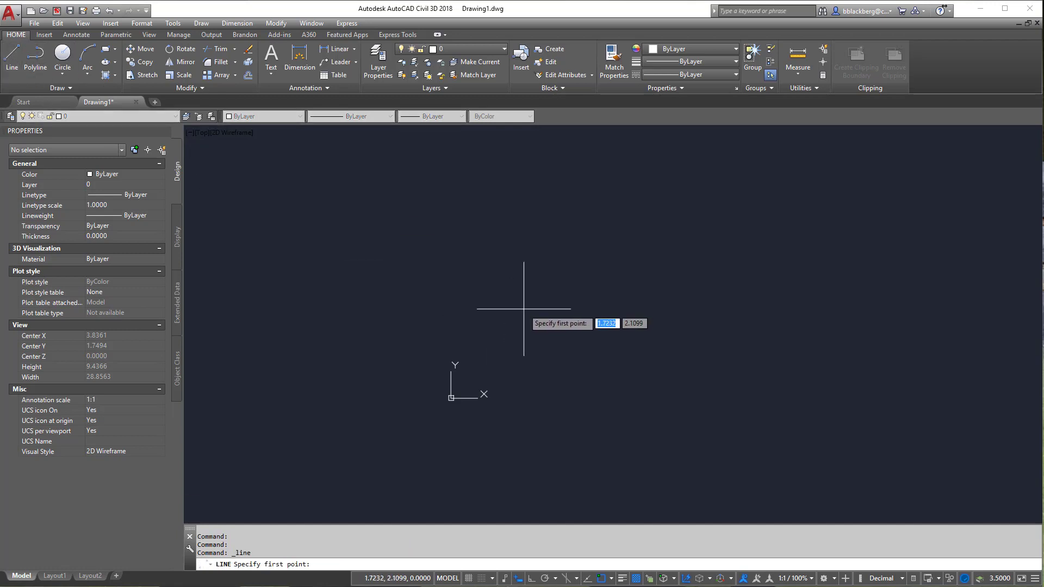
pyautogui.write('0,0')
pyautogui.press('Return')
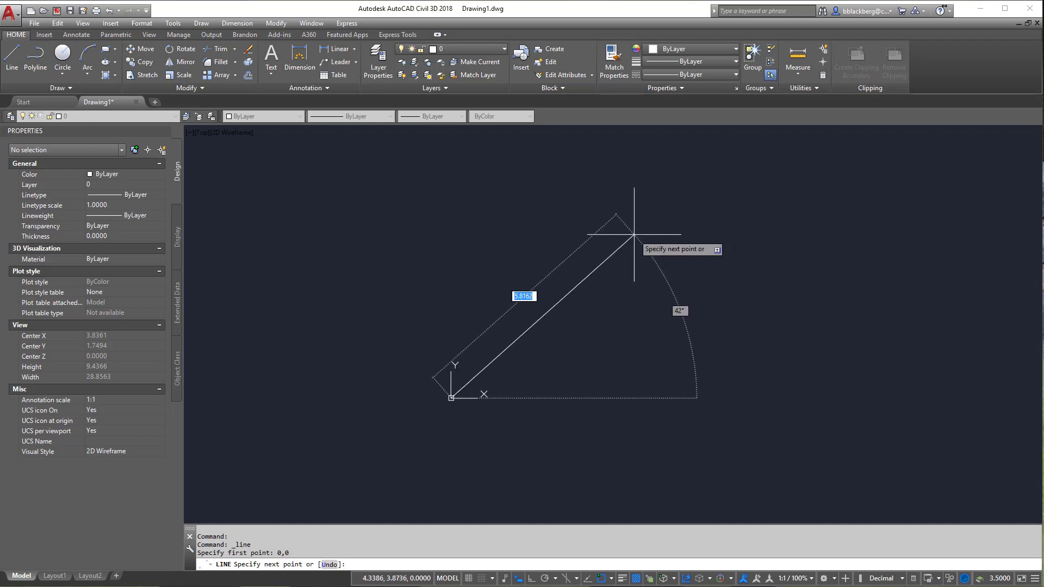
pyautogui.write('5')
pyautogui.press('Tab')
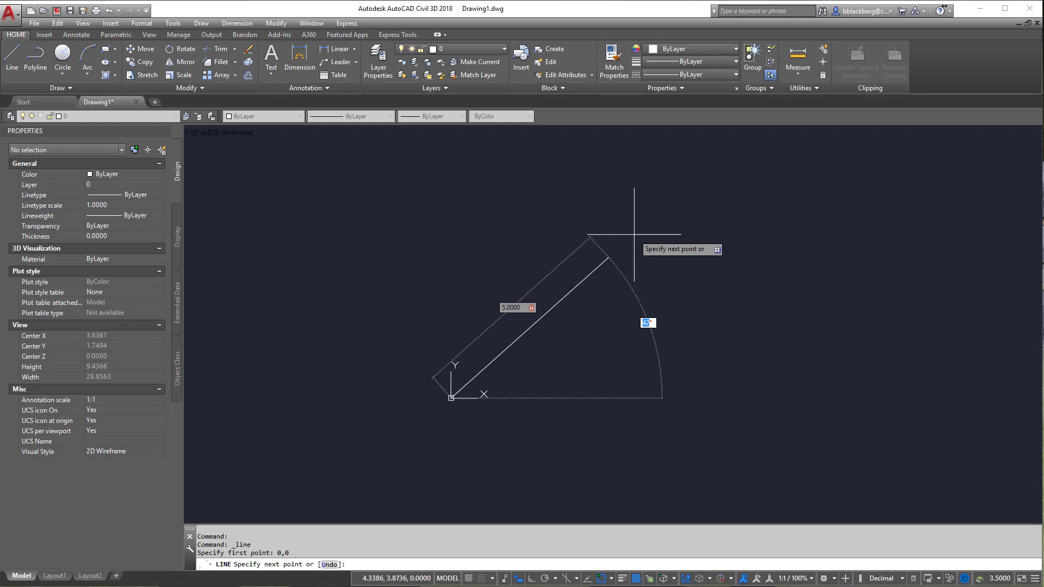
pyautogui.write('45')
pyautogui.press('Tab')
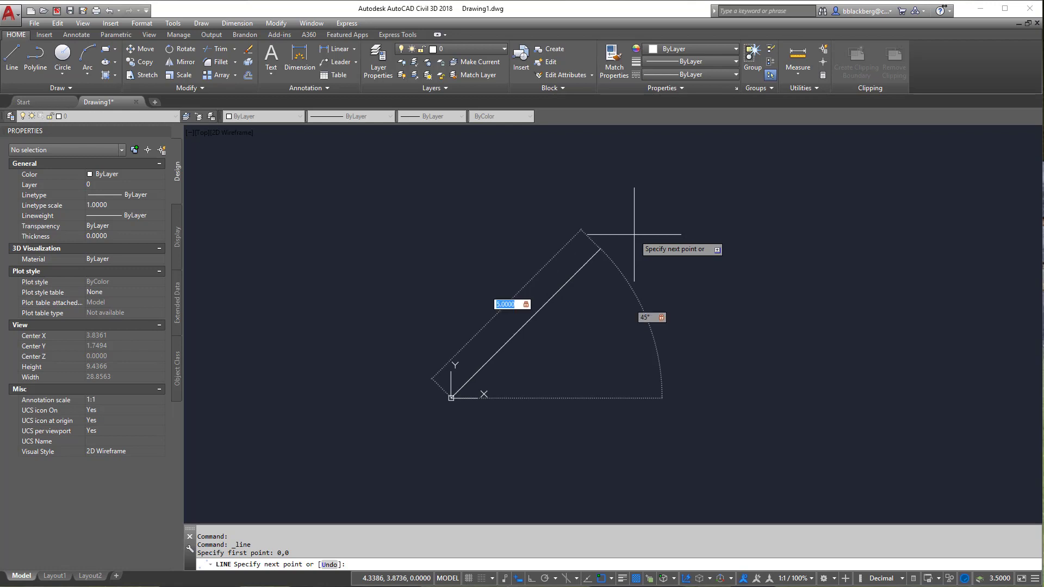
pyautogui.press('Return')
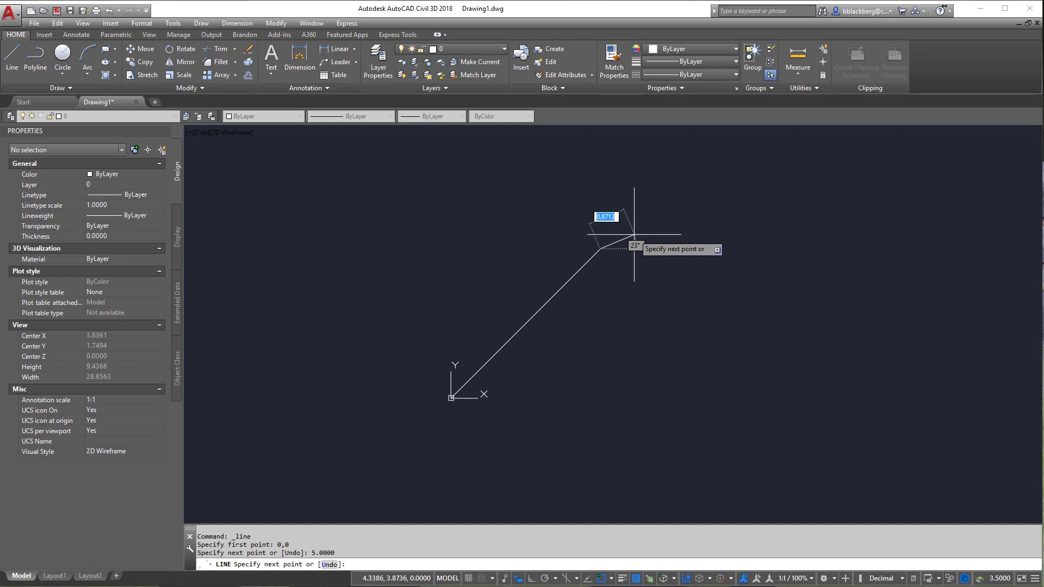
pyautogui.press('Escape')
pyautogui.press('Escape')
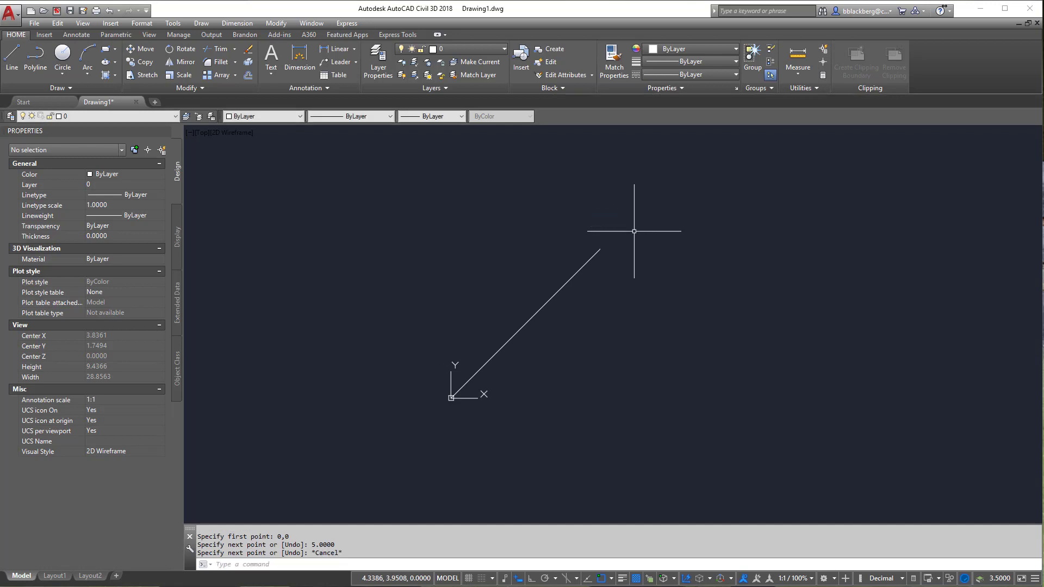
# - Window-select the new 45-degree line and delete it
pyautogui.click(676, 337)
pyautogui.click(503, 232)
pyautogui.press('Delete')
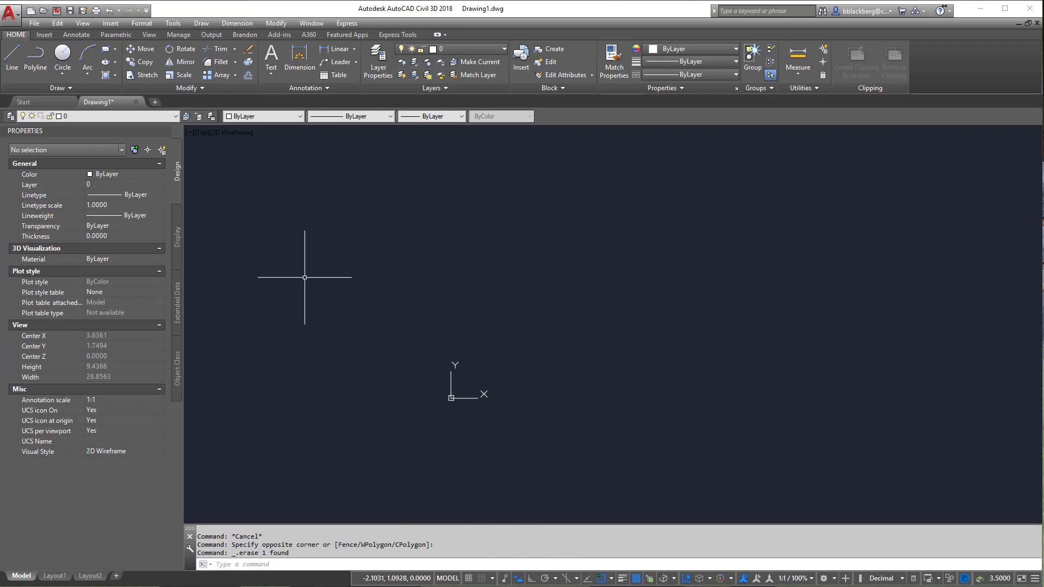
# - Draw a 10-unit line at 30 degrees from a picked point using dynamic input
pyautogui.click(11, 53)
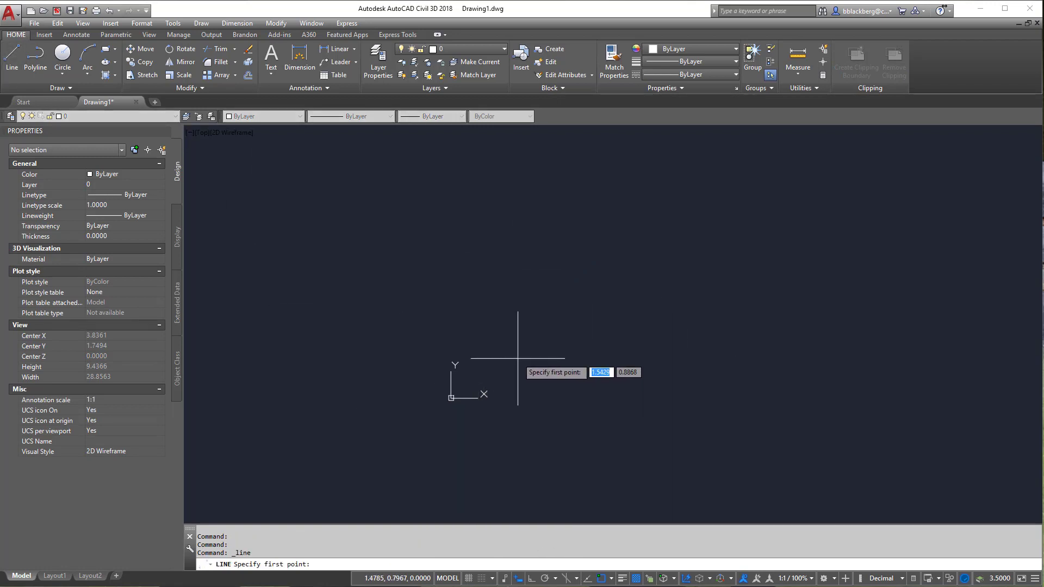
pyautogui.click(527, 336)
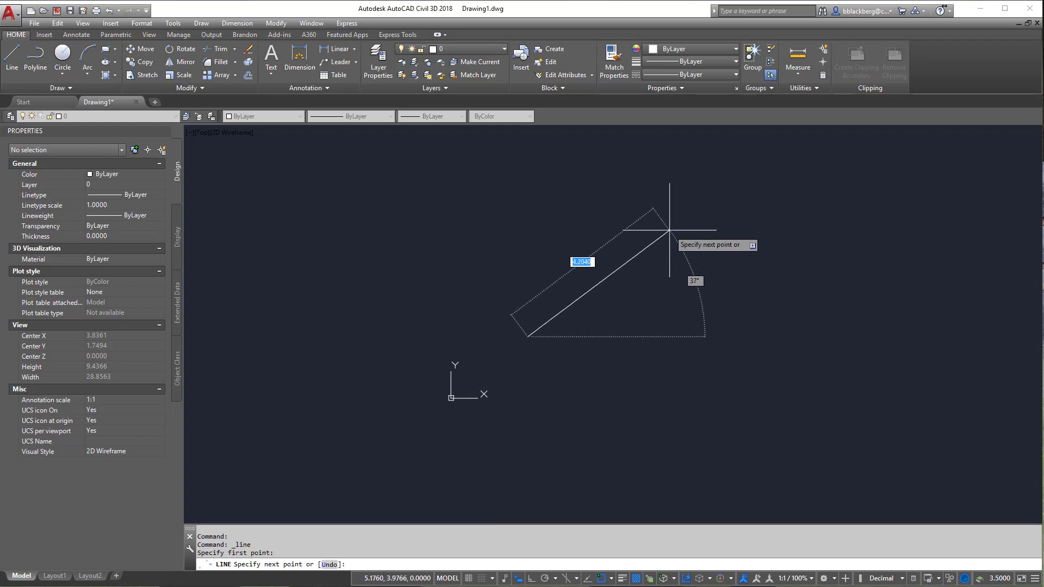
pyautogui.write('10')
pyautogui.press('Tab')
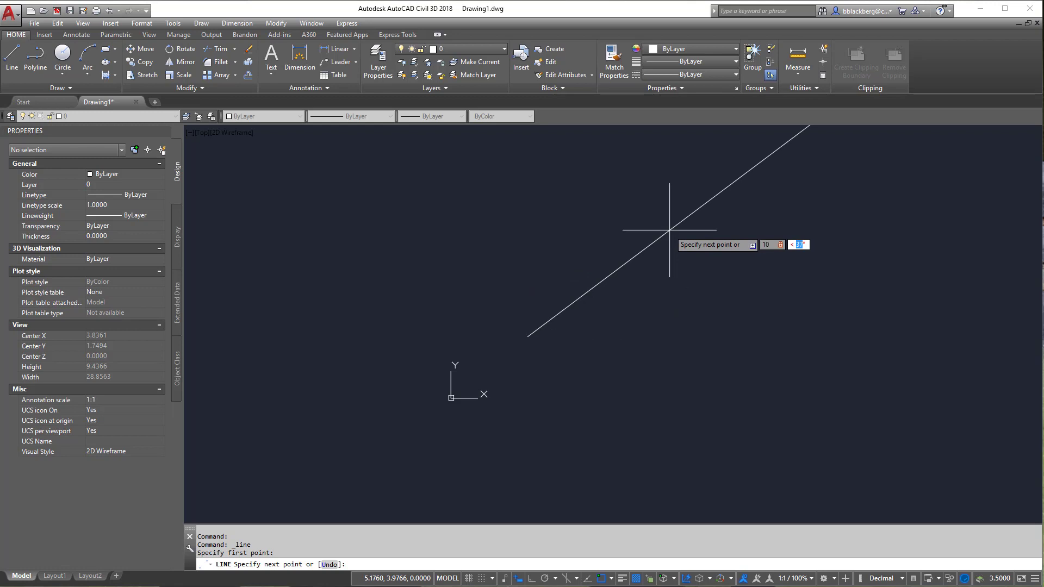
pyautogui.write('30')
pyautogui.press('Return')
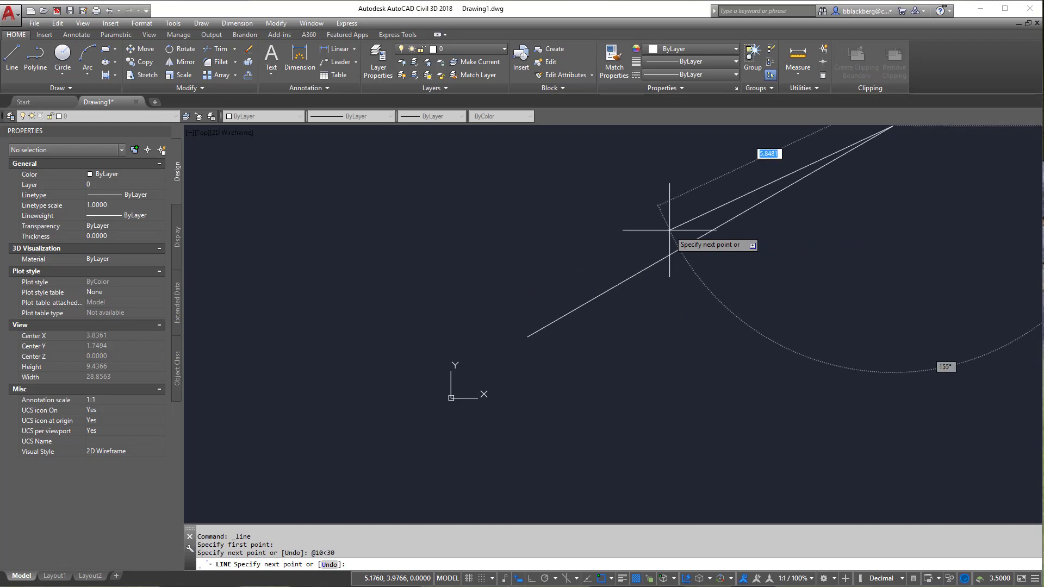
pyautogui.press('Escape')
# - Select the 30-degree line and delete it
pyautogui.scroll(-5, 804, 256)
pyautogui.scroll(3, 765, 321)
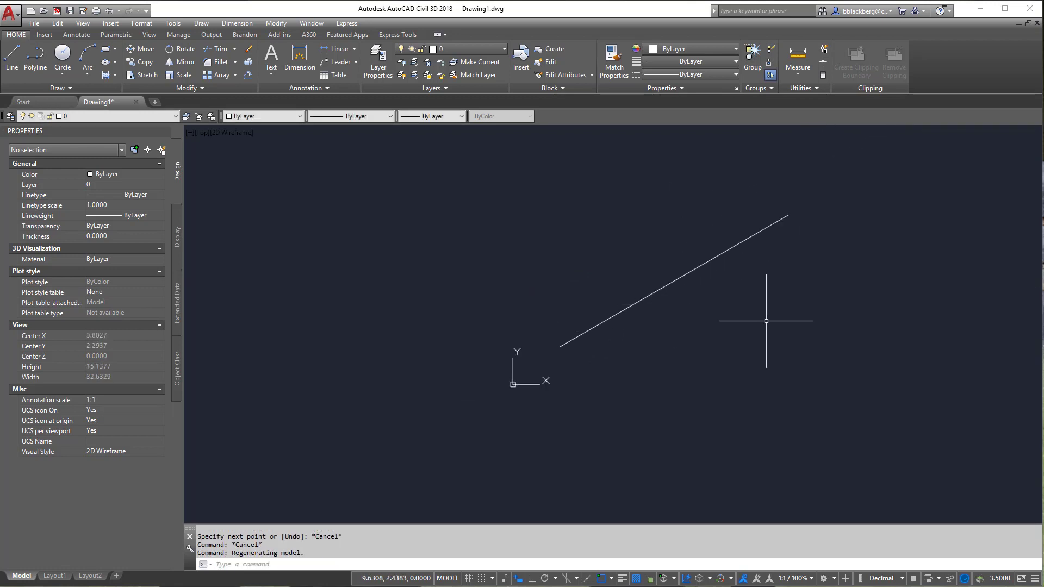
pyautogui.moveTo(766, 321); pyautogui.dragTo(636, 233)
pyautogui.press('Delete')
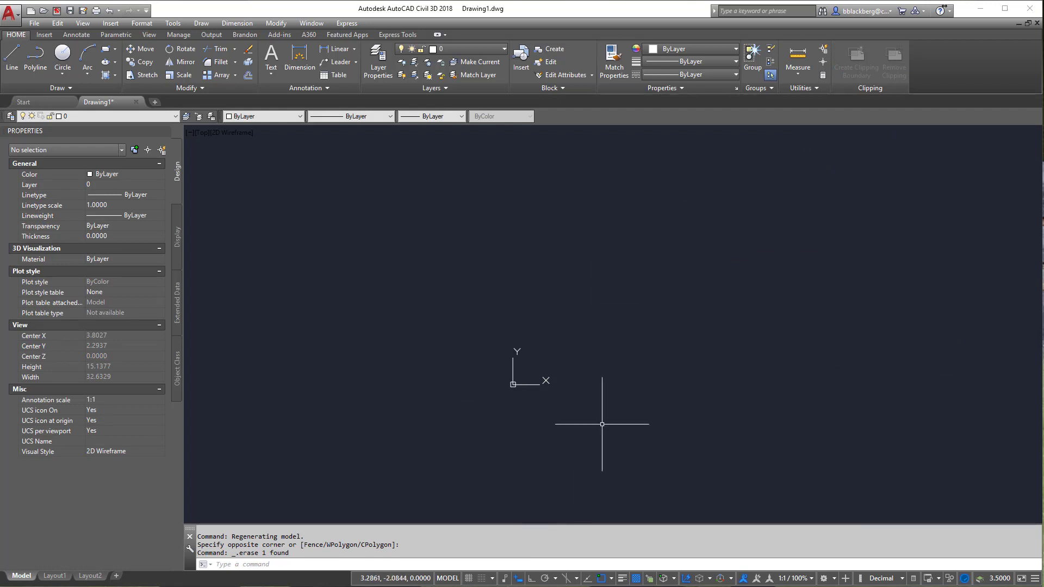
# - Turn ortho on and start a line at a picked point
pyautogui.click(530, 580)
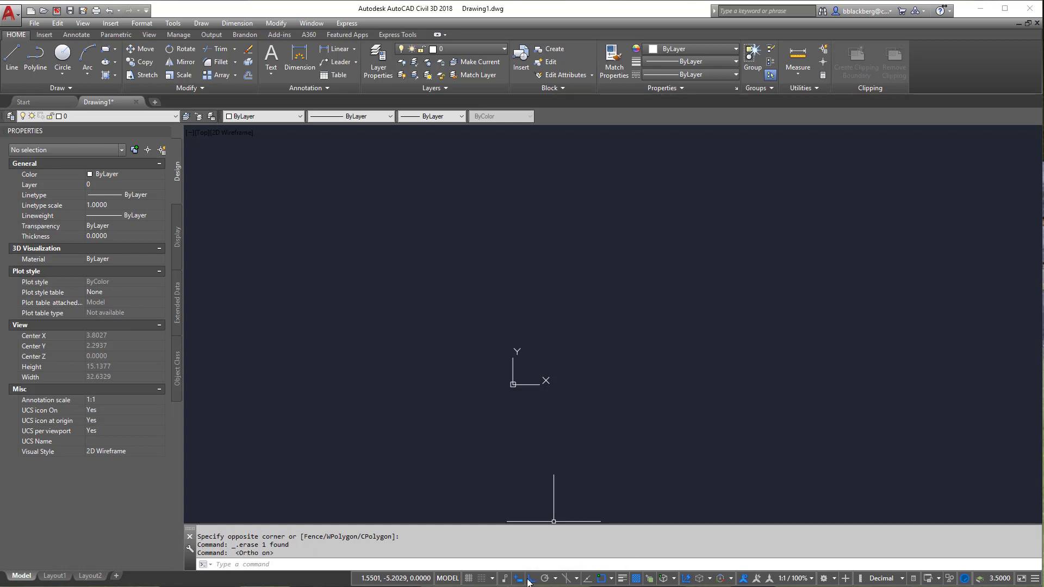
pyautogui.click(12, 55)
pyautogui.click(541, 275)
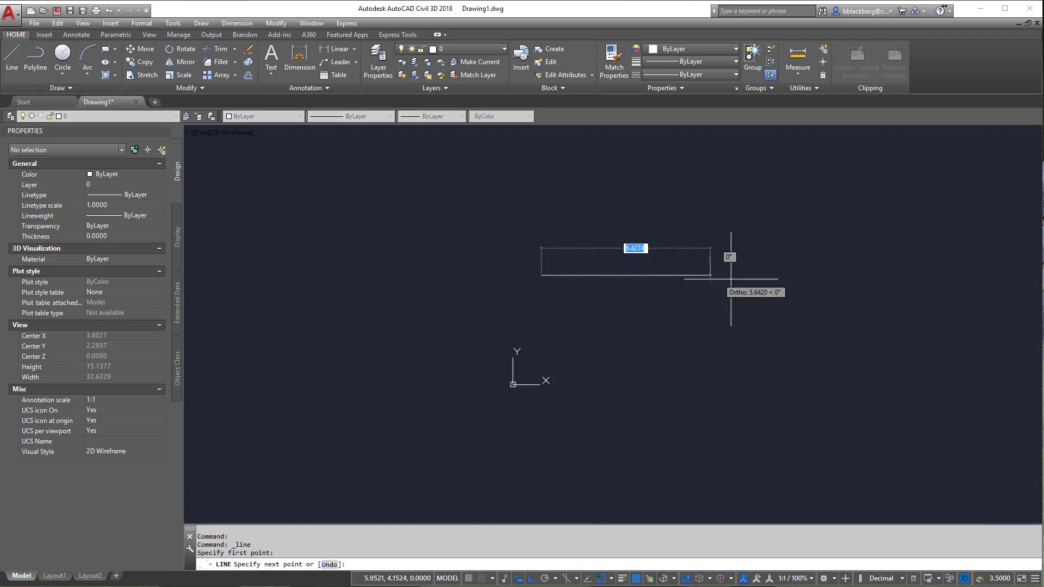
pyautogui.scroll(-1, 772, 282)
pyautogui.moveTo(765, 353)
pyautogui.mouseDown(button='middle')
pyautogui.moveTo(727, 329)
pyautogui.moveTo(730, 280)
pyautogui.moveTo(780, 335)
pyautogui.mouseUp(button='middle')
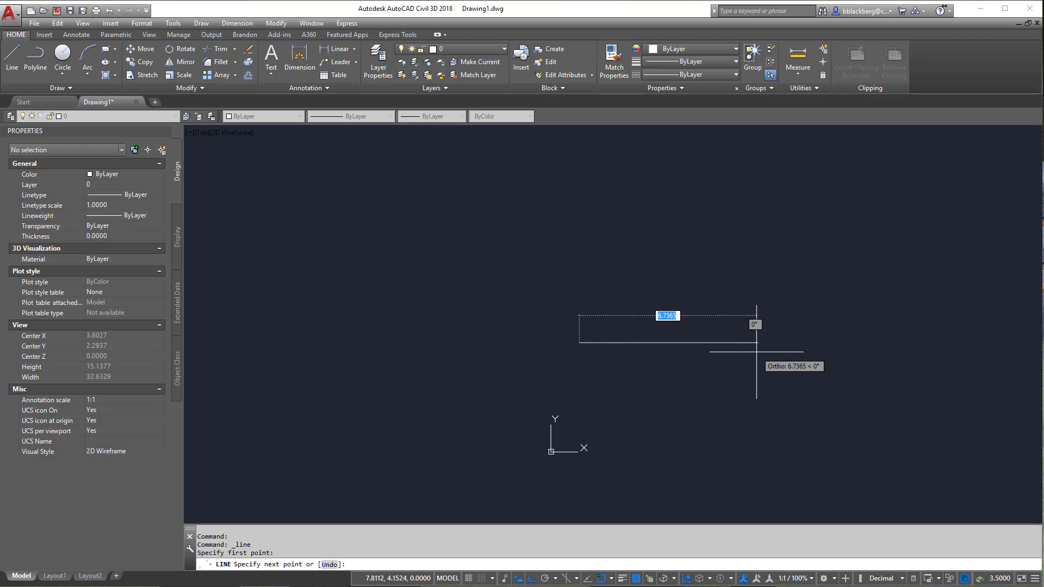
# - Draw four 5-unit orthogonal sides forming a square
pyautogui.write('5')
pyautogui.press('Return')
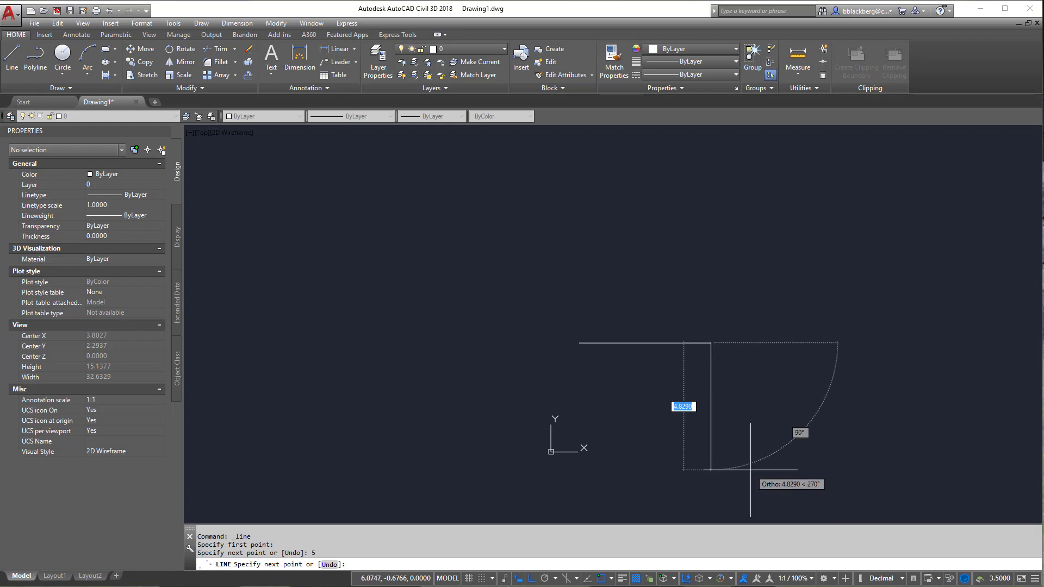
pyautogui.write('5')
pyautogui.press('Return')
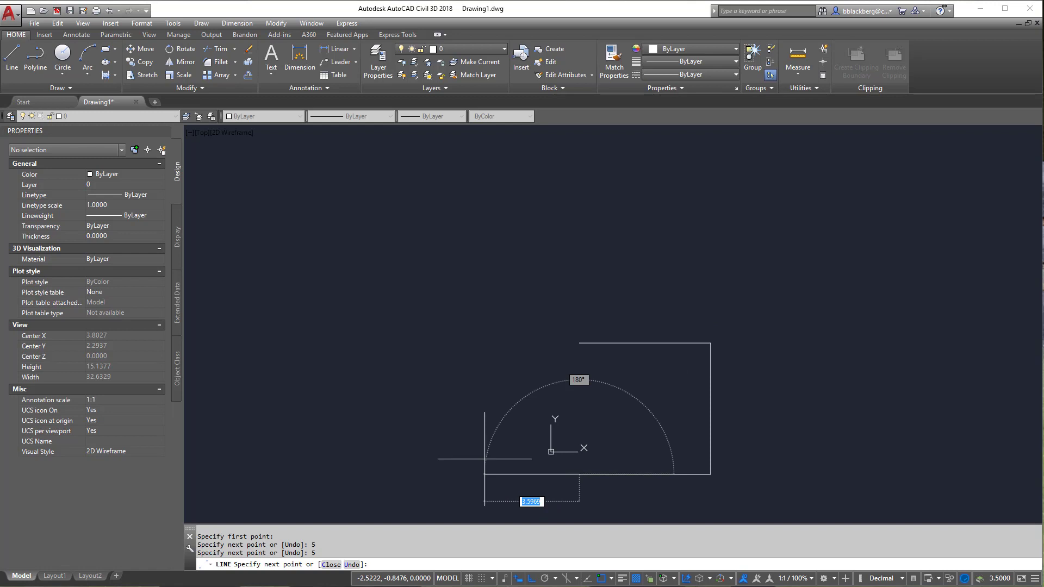
pyautogui.write('5')
pyautogui.press('Return')
pyautogui.write('5')
pyautogui.press('Return')
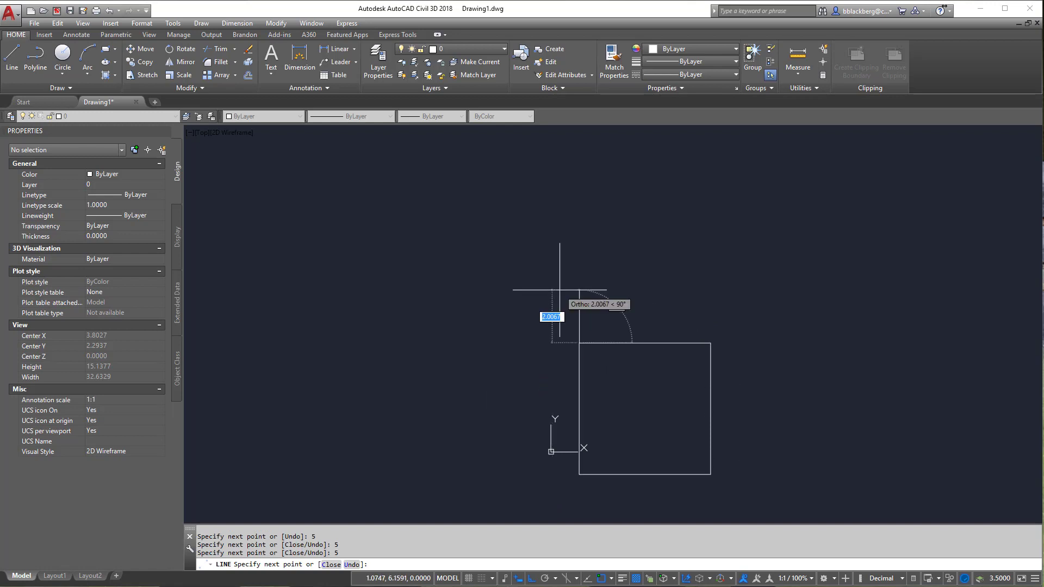
pyautogui.press('Escape')
# - Crossing-select the four square sides and delete them
pyautogui.click(772, 252)
pyautogui.click(541, 500)
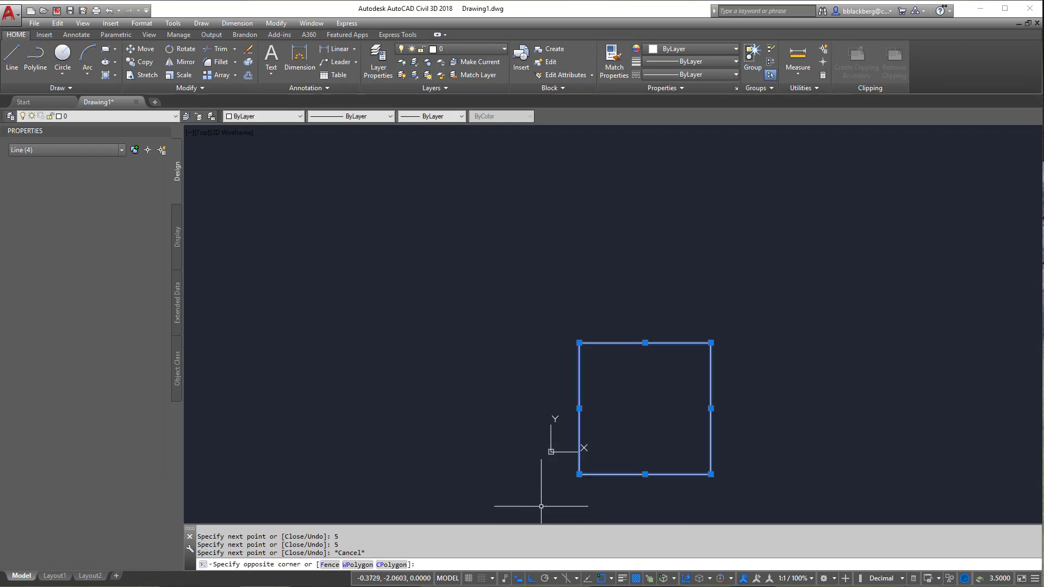
pyautogui.press('Delete')
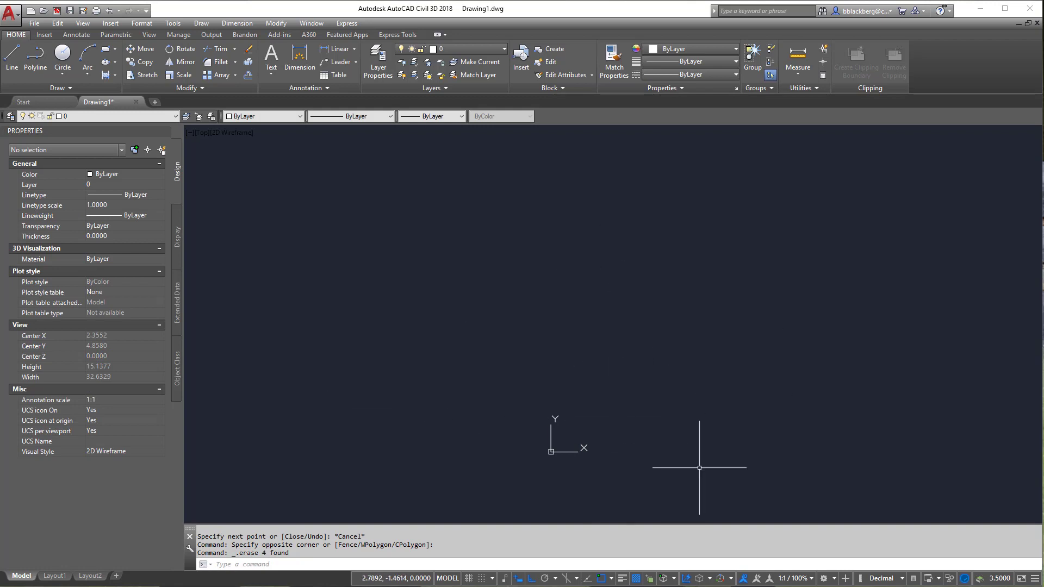
pyautogui.moveTo(680, 454); pyautogui.dragTo(655, 428, button='middle')
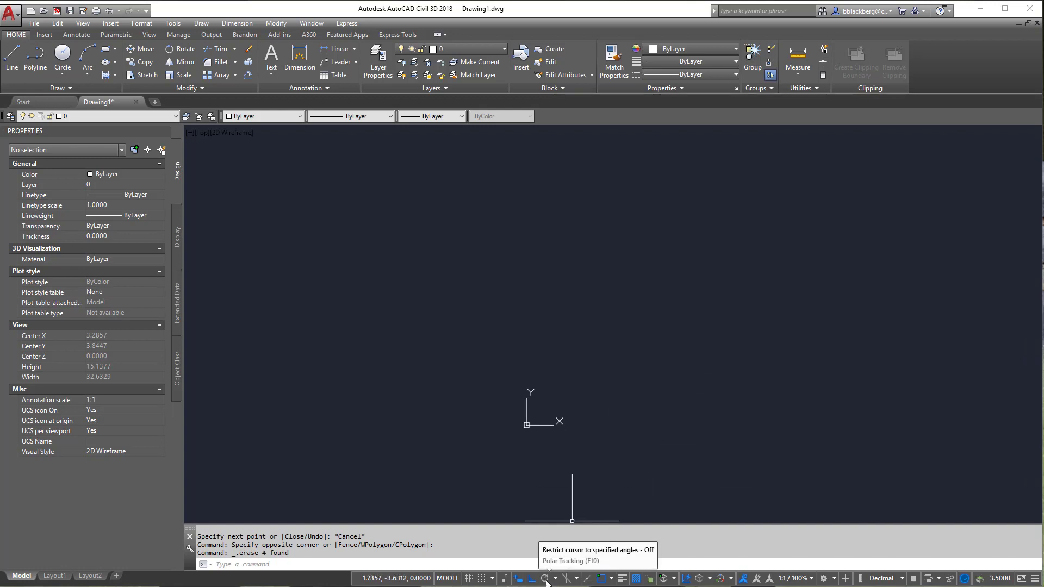
# - Turn on polar tracking at 30°, turn off dynamic input, and start a line at a picked point
pyautogui.click(545, 579)
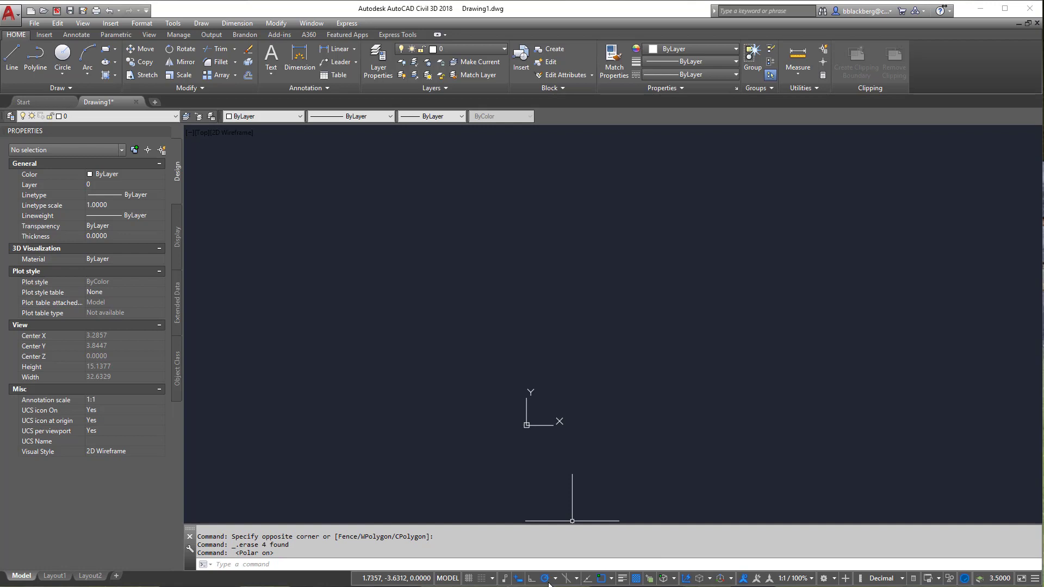
pyautogui.click(555, 579)
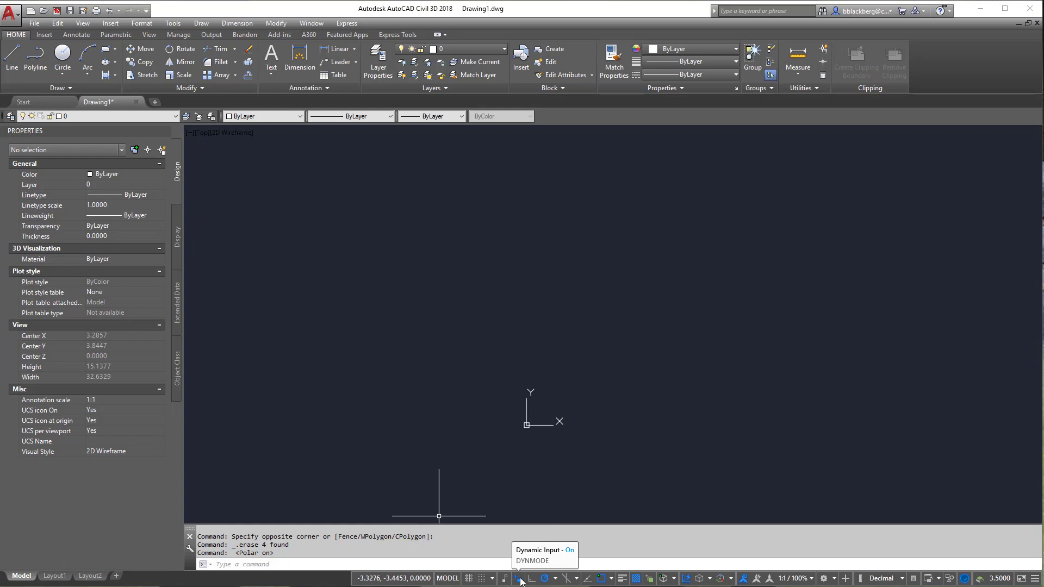
pyautogui.click(518, 579)
pyautogui.click(20, 71)
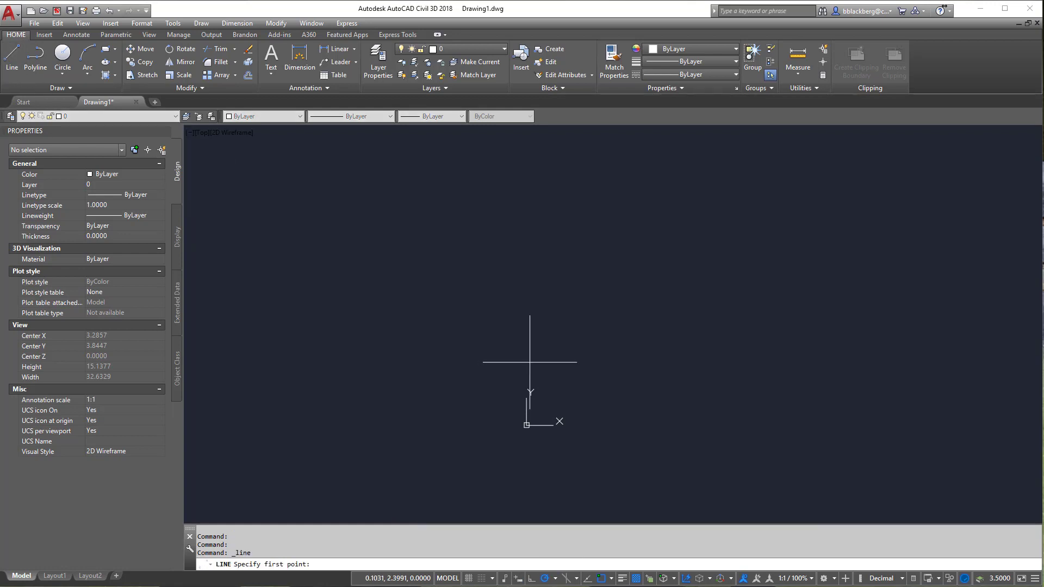
pyautogui.click(577, 400)
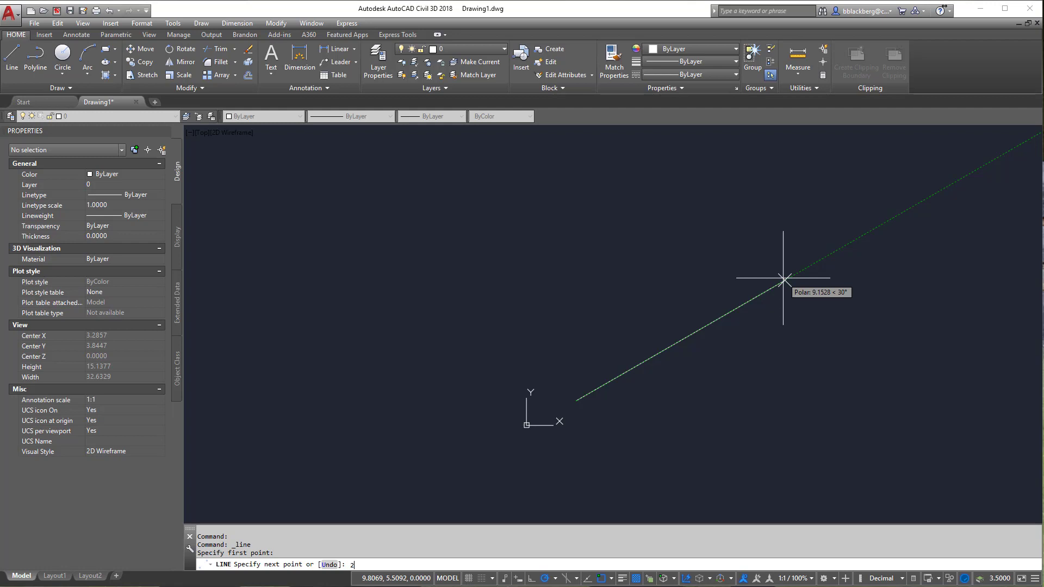
# - Complete the 20-unit line at 30 degrees and pan to show it fully
pyautogui.press('Return')
pyautogui.rightClick(783, 278)
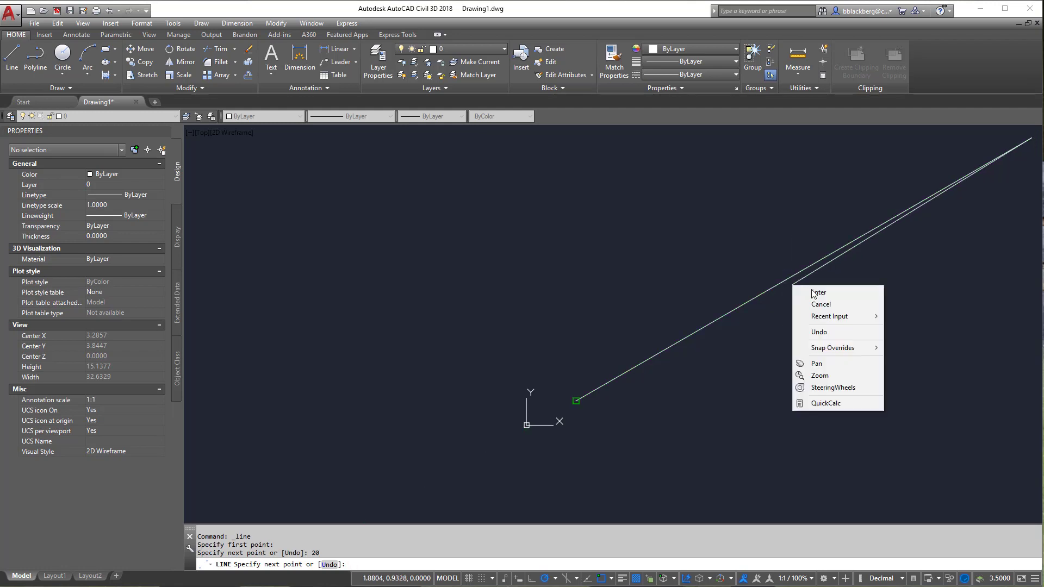
pyautogui.click(782, 284)
pyautogui.moveTo(807, 319); pyautogui.dragTo(476, 408, button='middle')
pyautogui.scroll(-3, 567, 340)
pyautogui.moveTo(568, 340); pyautogui.dragTo(706, 349, button='middle')
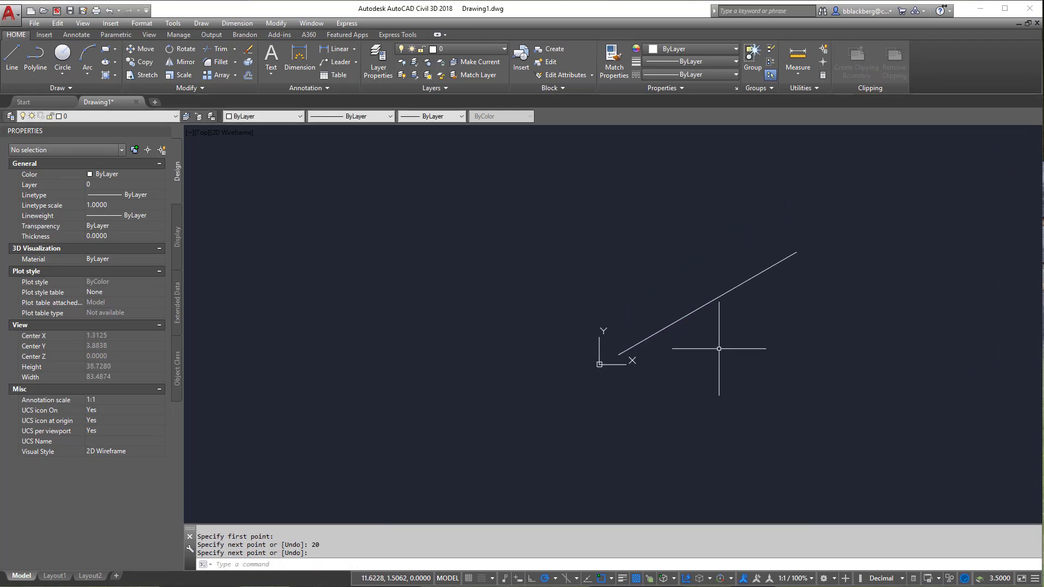
# - Crossing-select the 30-degree line and delete it
pyautogui.press('Escape')
pyautogui.press('Escape')
pyautogui.click(758, 365)
pyautogui.click(657, 245)
pyautogui.press('Delete')
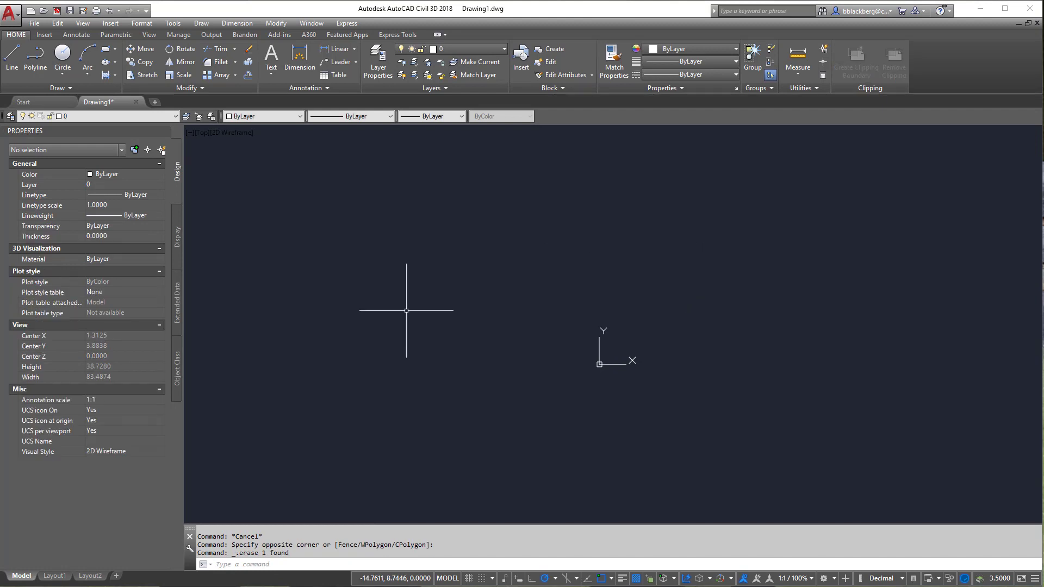
# - Sketch a freeform chain of six connected line segments
pyautogui.click(16, 62)
pyautogui.click(634, 338)
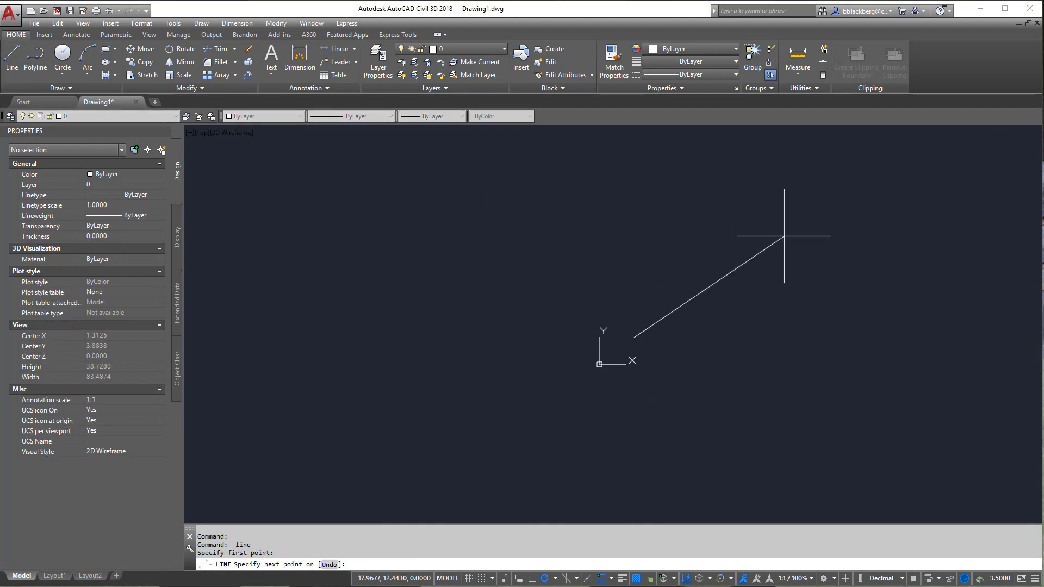
pyautogui.click(783, 237)
pyautogui.click(858, 365)
pyautogui.click(723, 424)
pyautogui.click(617, 417)
pyautogui.click(499, 335)
pyautogui.click(348, 247)
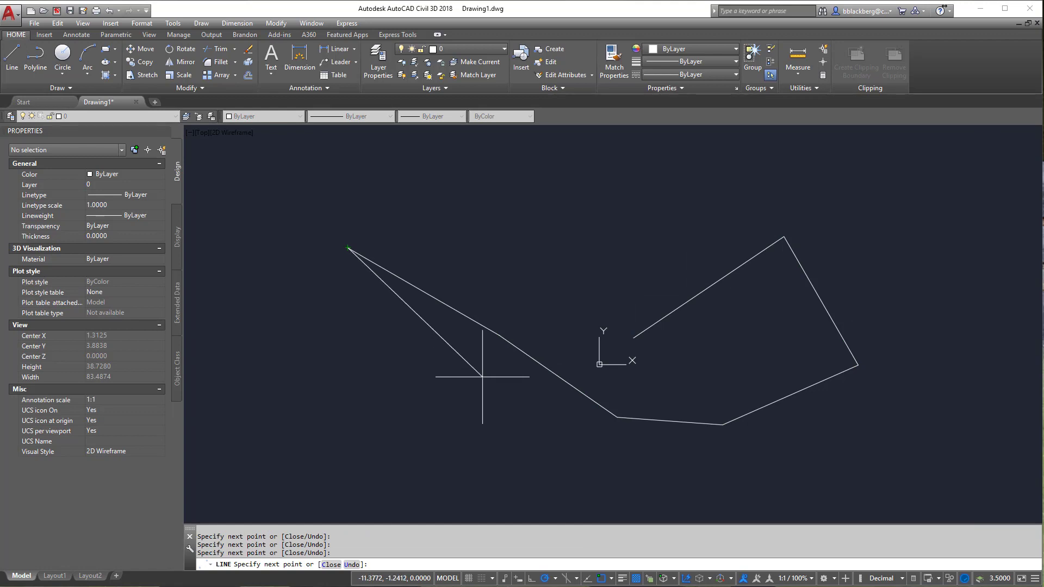
pyautogui.rightClick(482, 376)
pyautogui.click(503, 390)
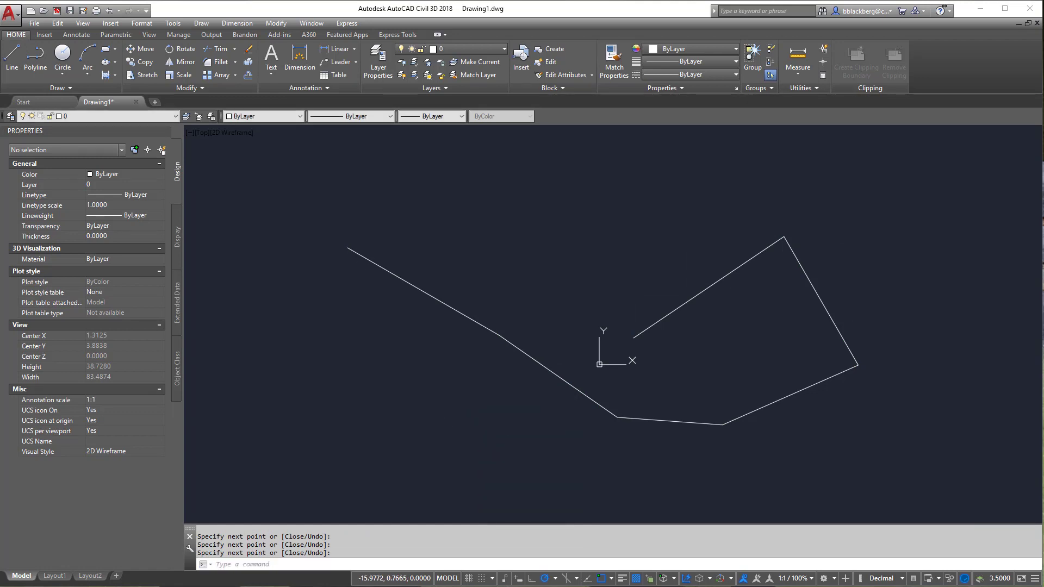
# - Crossing-select all six chain segments and delete them
pyautogui.press('Escape')
pyautogui.press('Escape')
pyautogui.press('Escape')
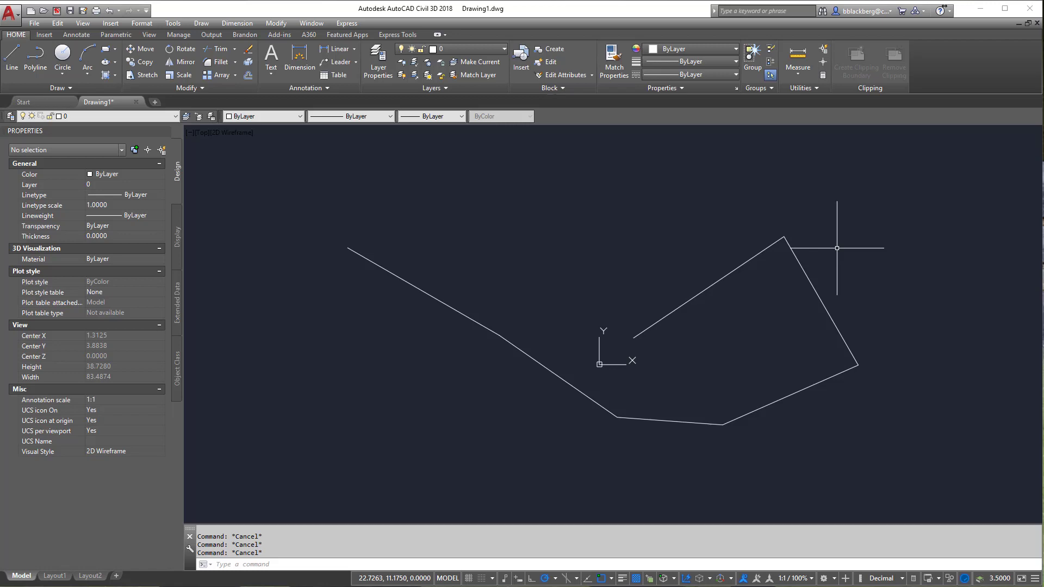
pyautogui.click(897, 224)
pyautogui.press('Escape')
pyautogui.press('Escape')
pyautogui.press('Escape')
pyautogui.press('Escape')
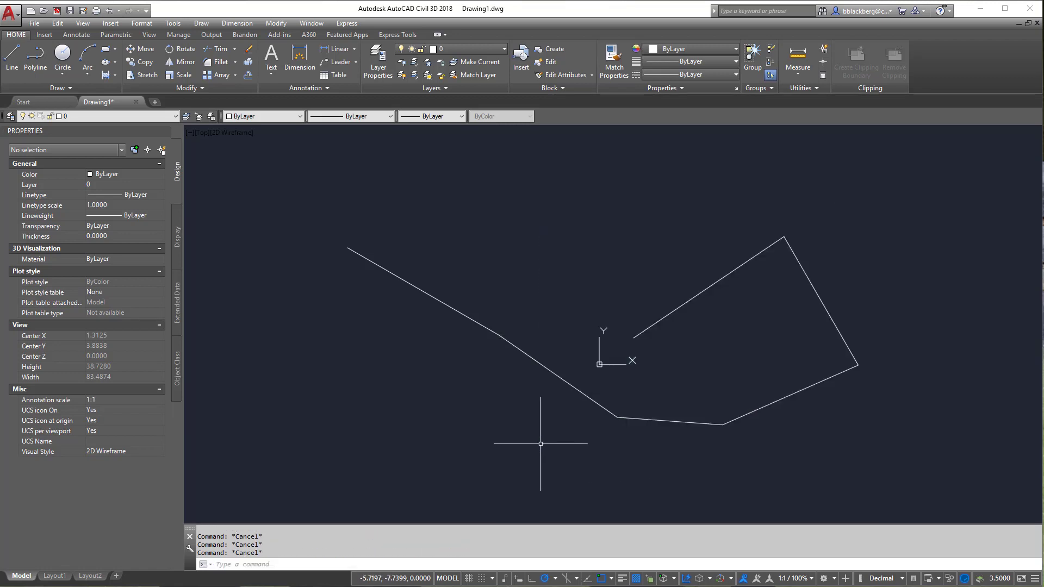
pyautogui.click(909, 195)
pyautogui.click(503, 452)
pyautogui.press('Delete')
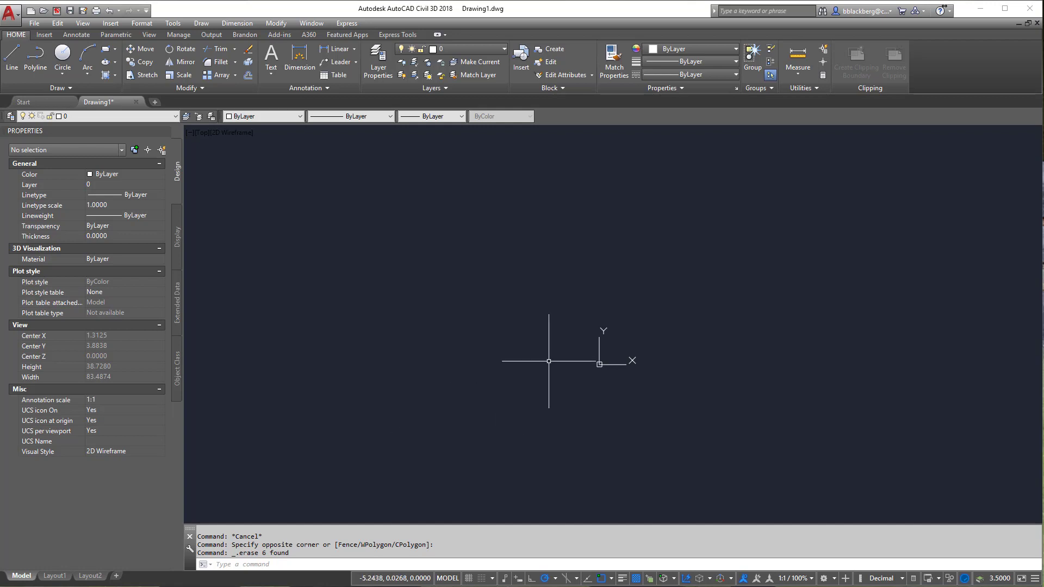
pyautogui.click(12, 57)
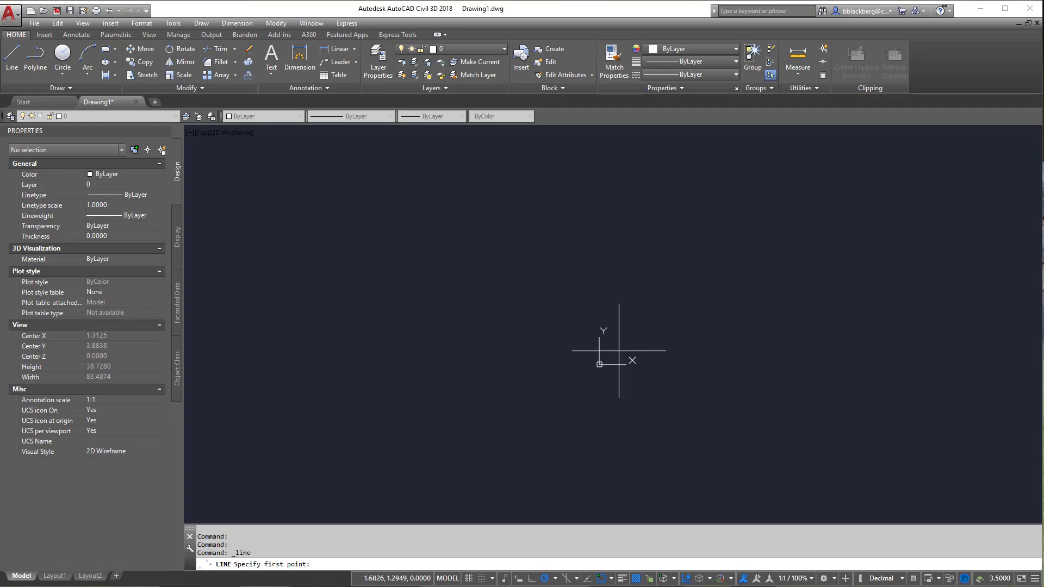
# - Add 1 as an additional polar tracking angle in Drafting Settings
pyautogui.click(554, 580)
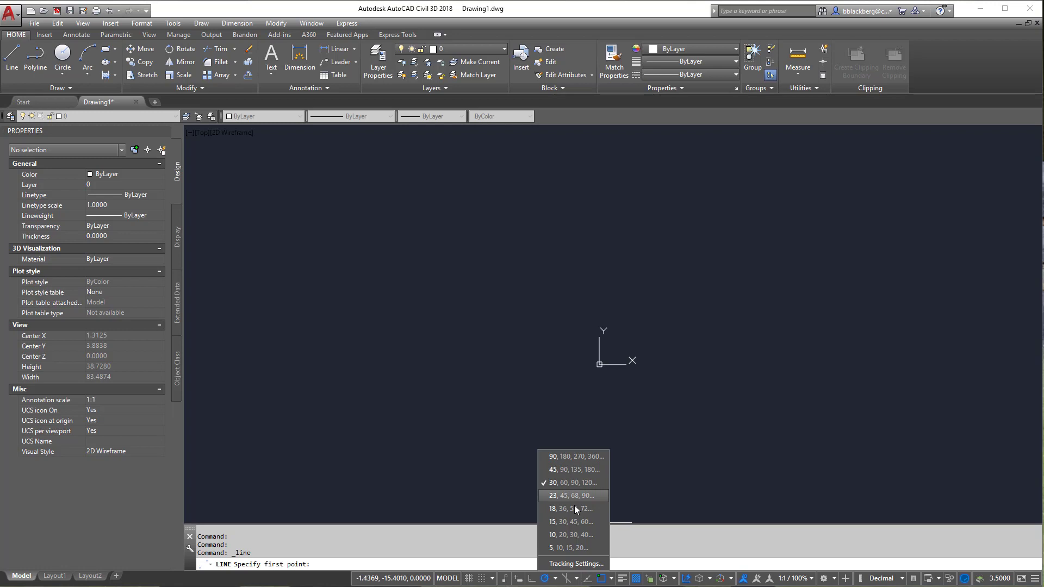
pyautogui.click(572, 568)
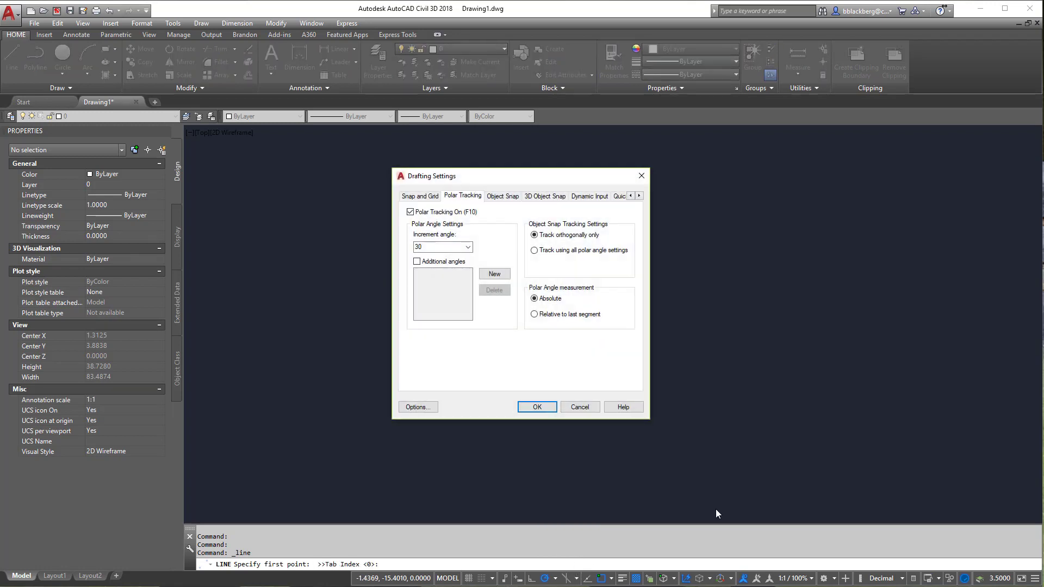
pyautogui.click(425, 198)
pyautogui.click(455, 197)
pyautogui.click(494, 198)
pyautogui.click(445, 196)
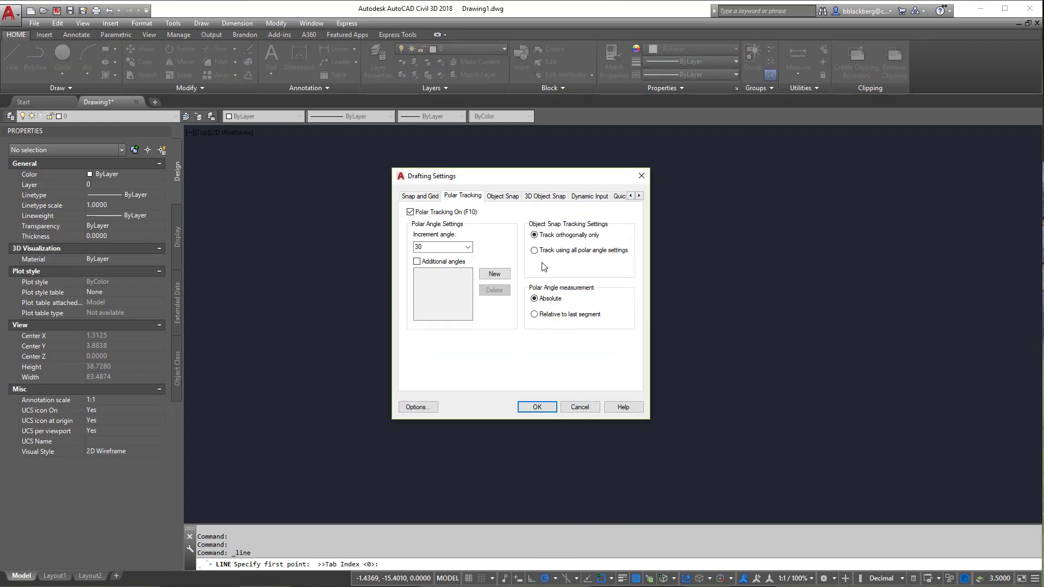
pyautogui.click(503, 275)
pyautogui.write('1')
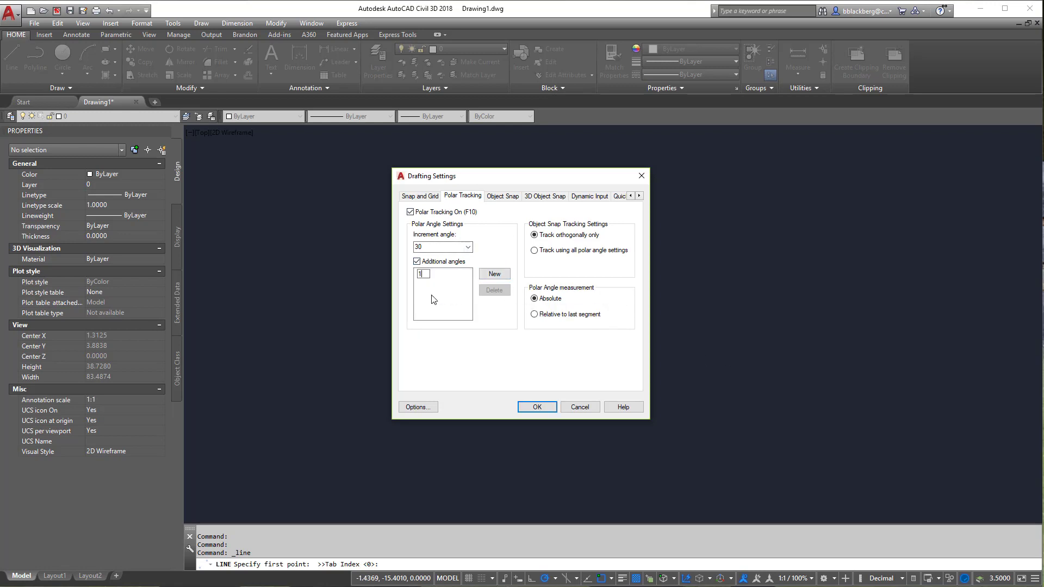
pyautogui.press('Return')
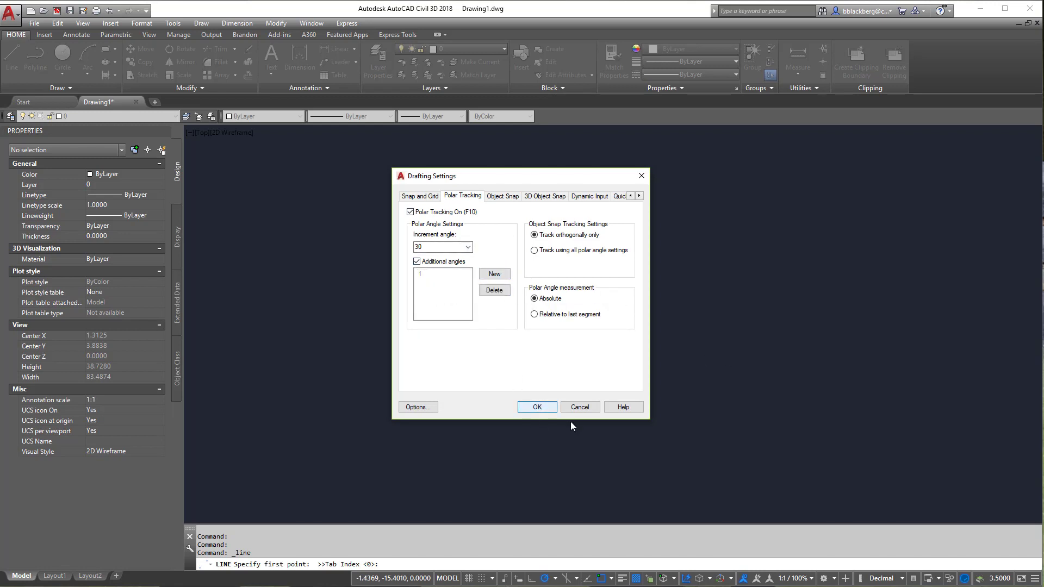
pyautogui.click(536, 407)
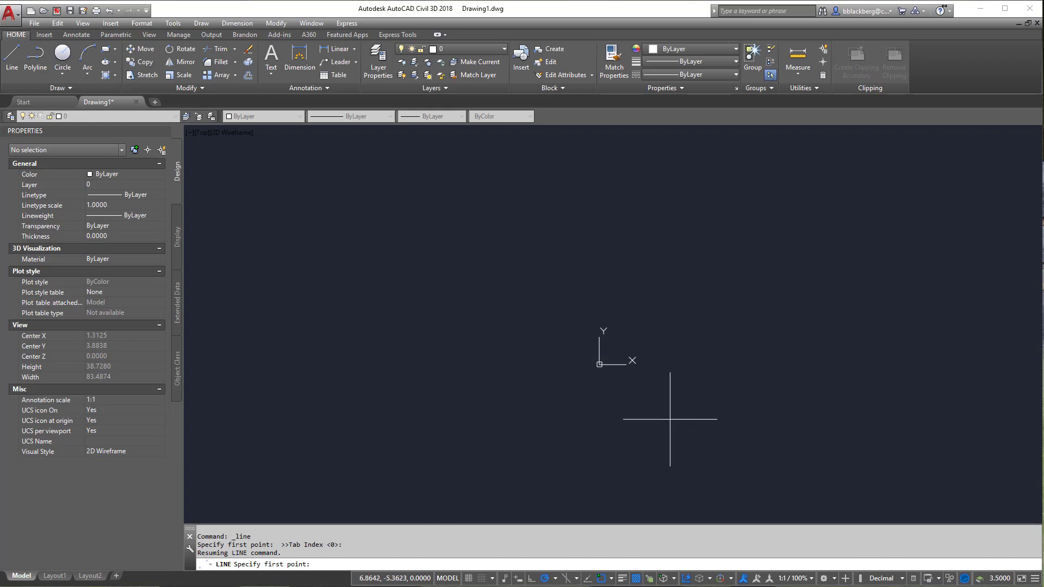
# - Draw a short line sloping from right to lower left
pyautogui.press('Escape')
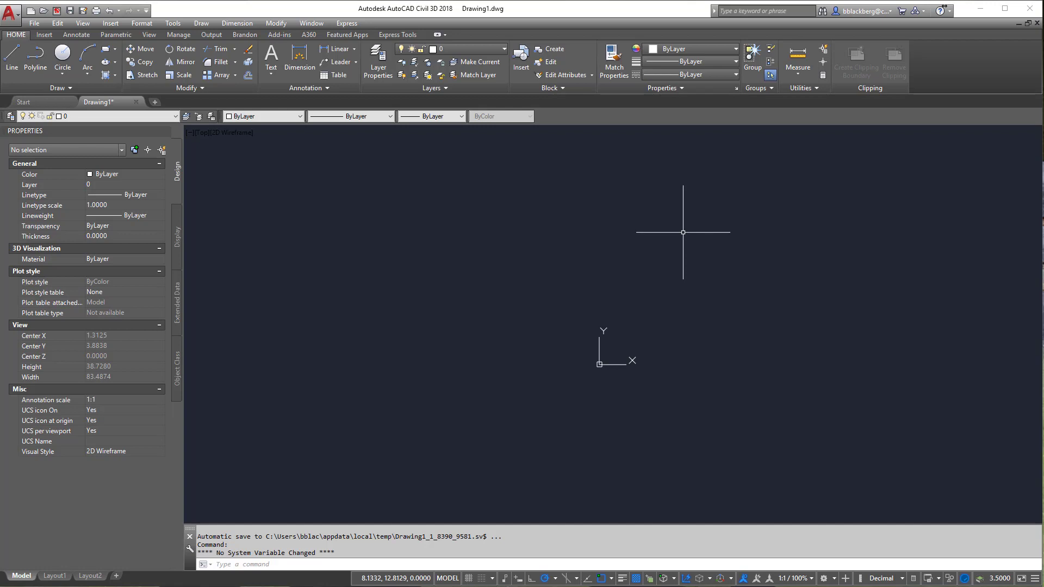
pyautogui.press('Escape')
pyautogui.press('Escape')
pyautogui.press('space')
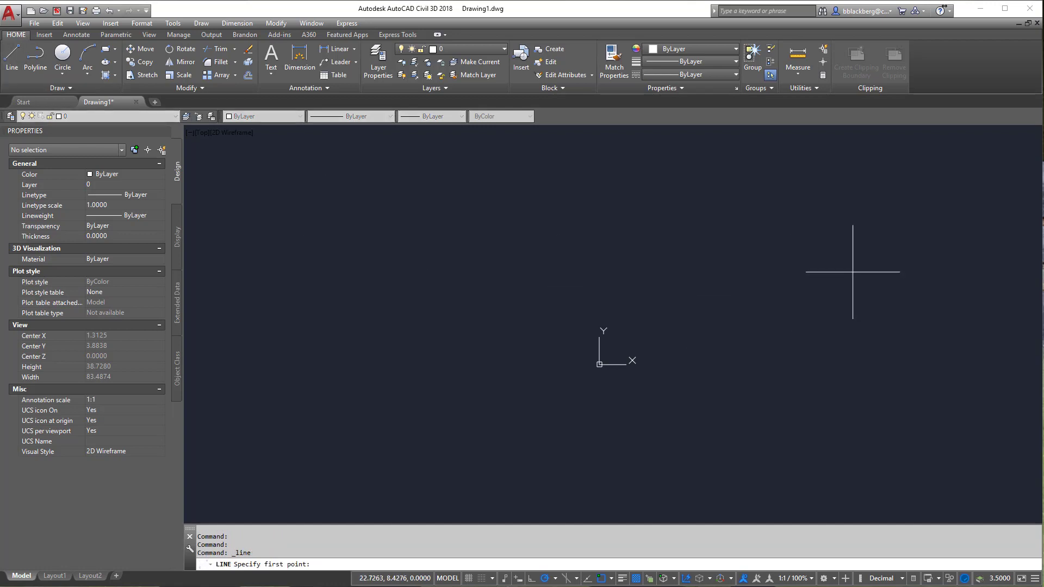
pyautogui.click(858, 270)
pyautogui.click(703, 296)
pyautogui.press('Escape')
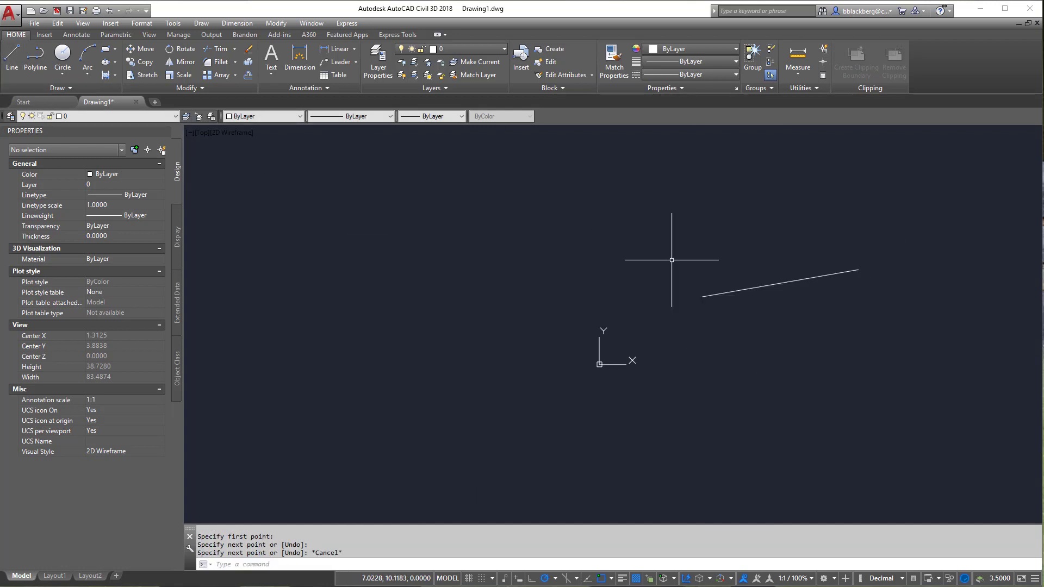
pyautogui.moveTo(855, 301); pyautogui.dragTo(710, 326, button='middle')
# - Draw a circle to the upper left of the slanted line, then start and cancel a line
pyautogui.click(63, 54)
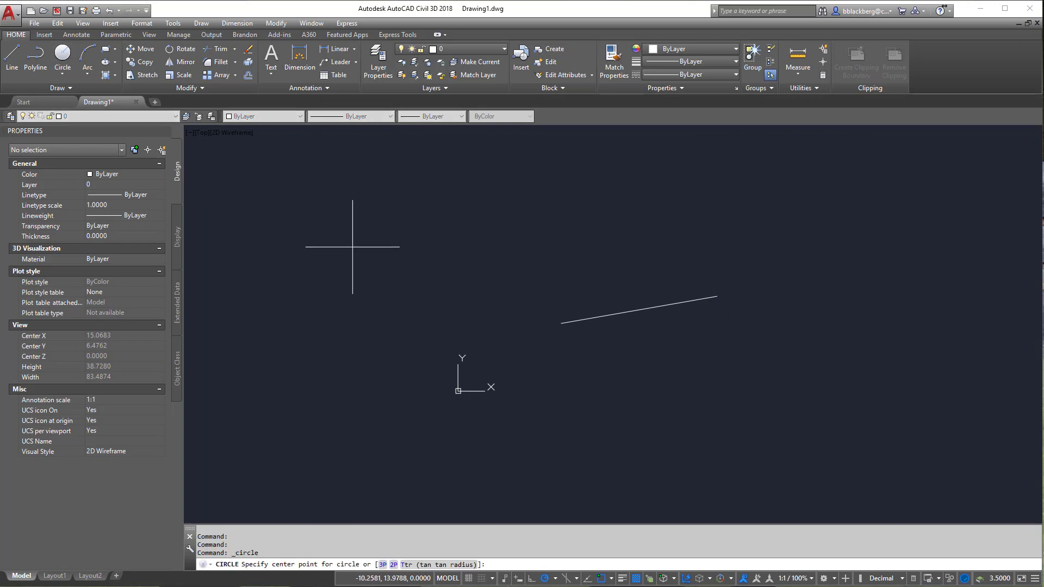
pyautogui.click(352, 247)
pyautogui.click(441, 296)
pyautogui.click(12, 55)
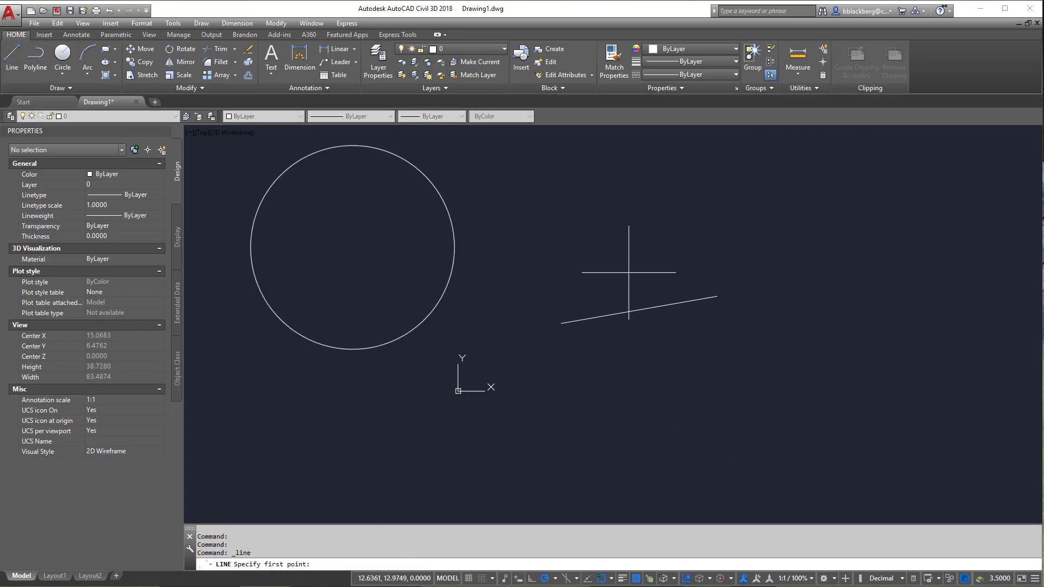
pyautogui.click(716, 297)
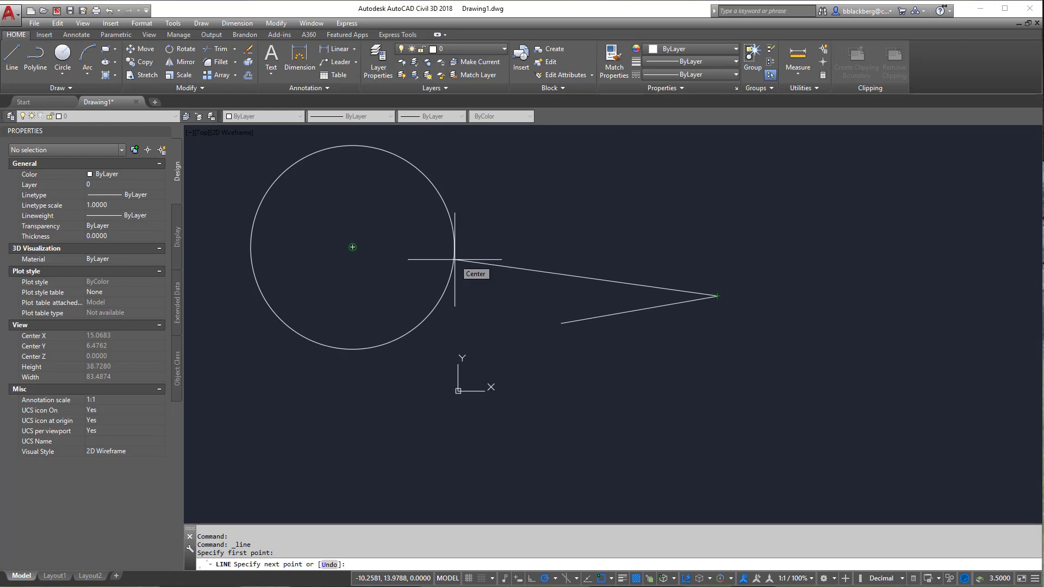
pyautogui.press('Escape')
pyautogui.click(12, 54)
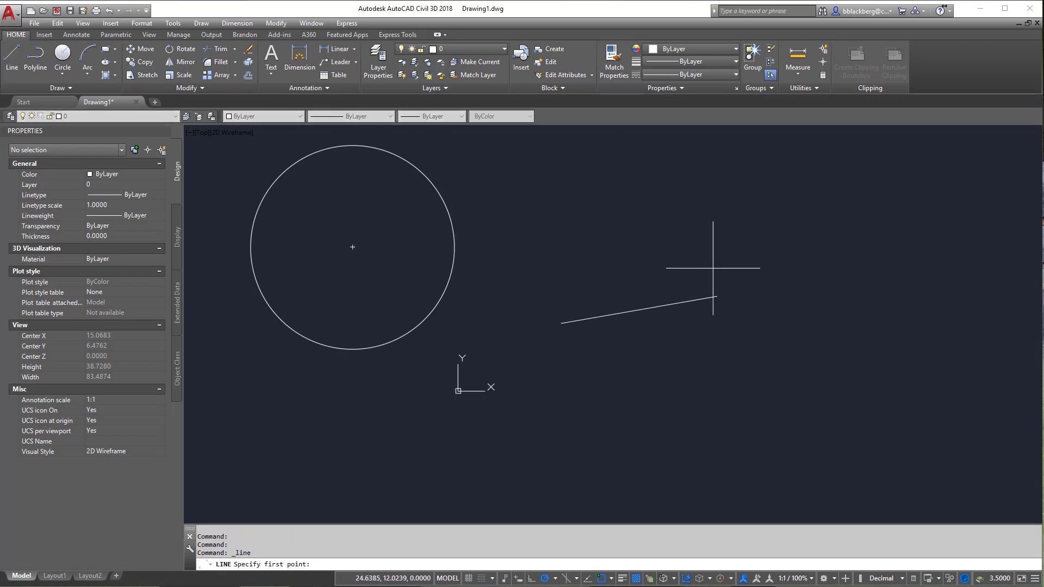
# - Turn off intersection snapping and draw a test line from the slanted line's end to the circle centre
pyautogui.click(613, 578)
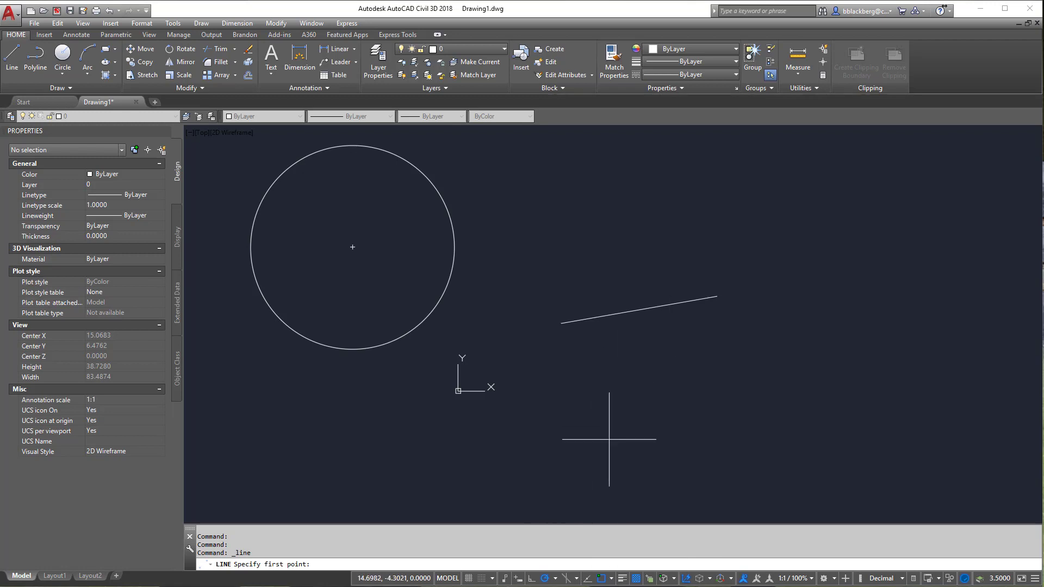
pyautogui.click(612, 579)
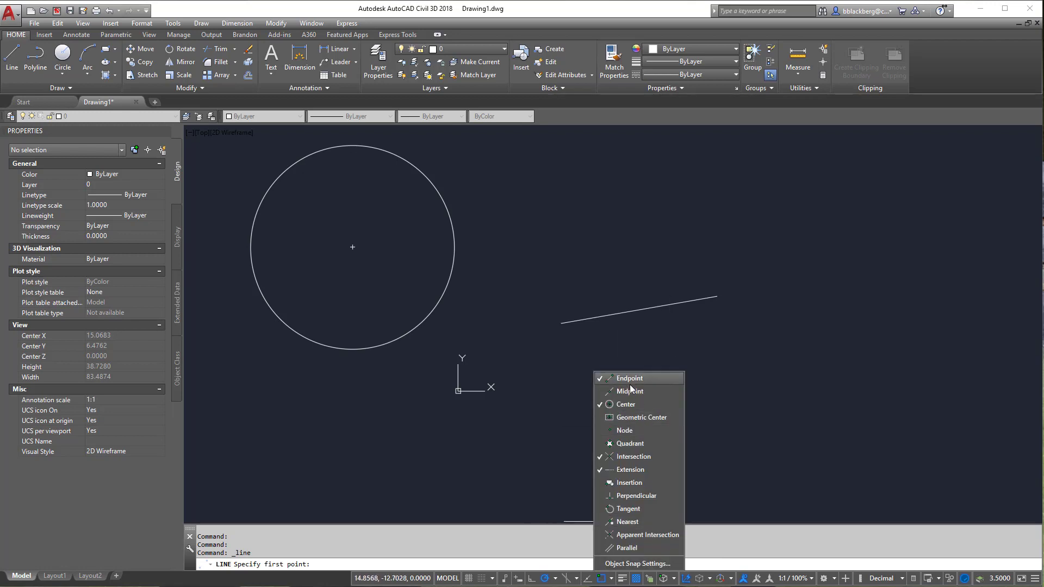
pyautogui.click(632, 457)
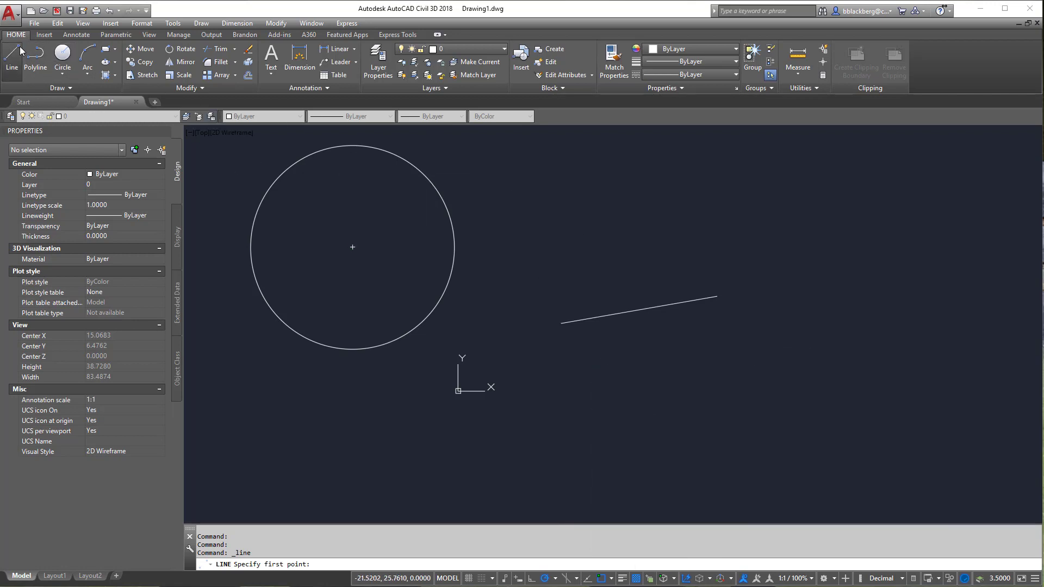
pyautogui.click(717, 296)
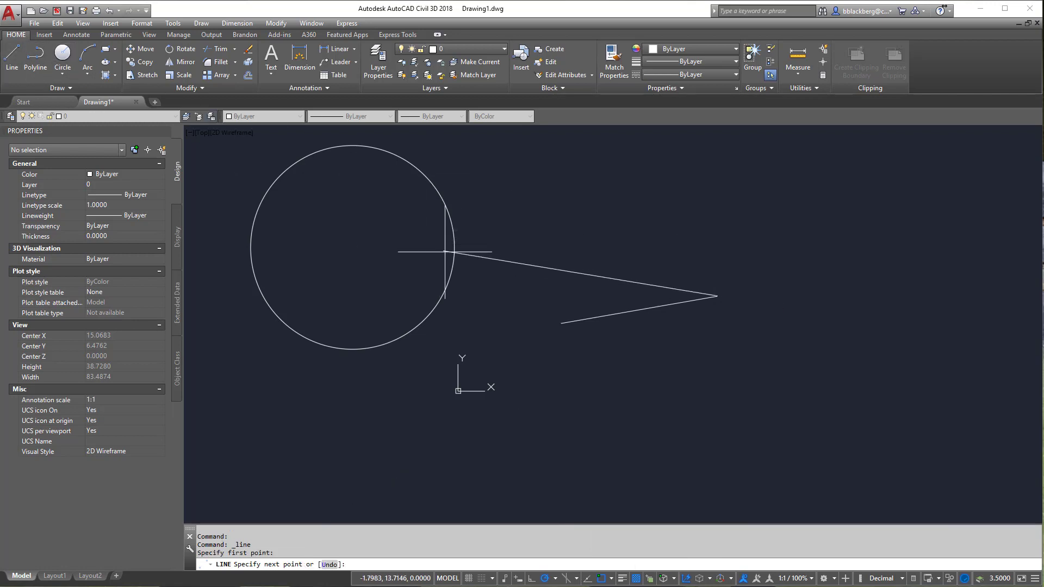
pyautogui.click(352, 247)
pyautogui.press('Escape')
pyautogui.press('Escape')
pyautogui.press('Escape')
# - Erase the test line and switch running object snaps off
pyautogui.click(839, 214)
pyautogui.click(484, 303)
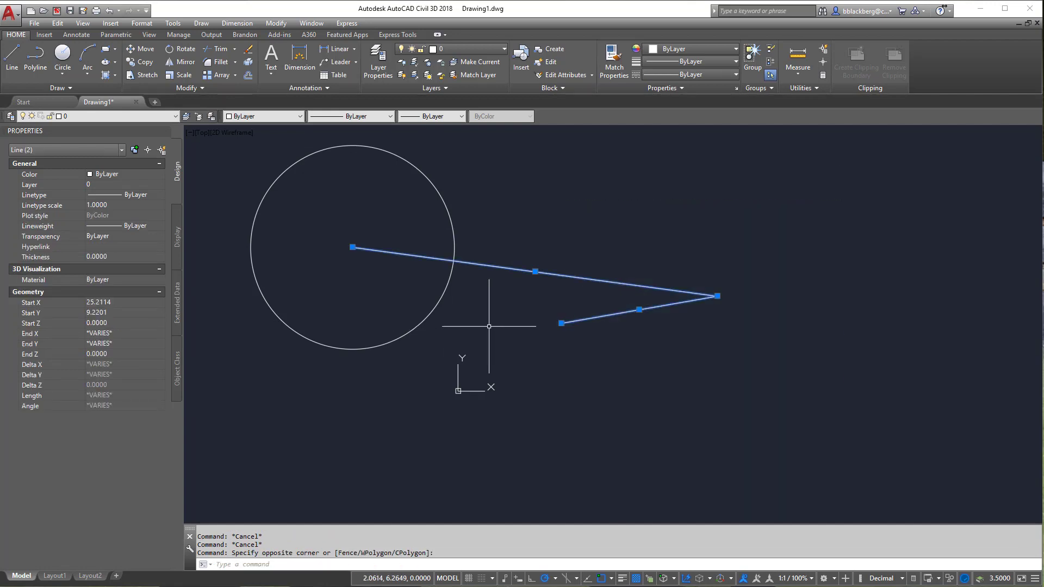
pyautogui.click(757, 221)
pyautogui.click(465, 354)
pyautogui.click(756, 225)
pyautogui.press('Escape')
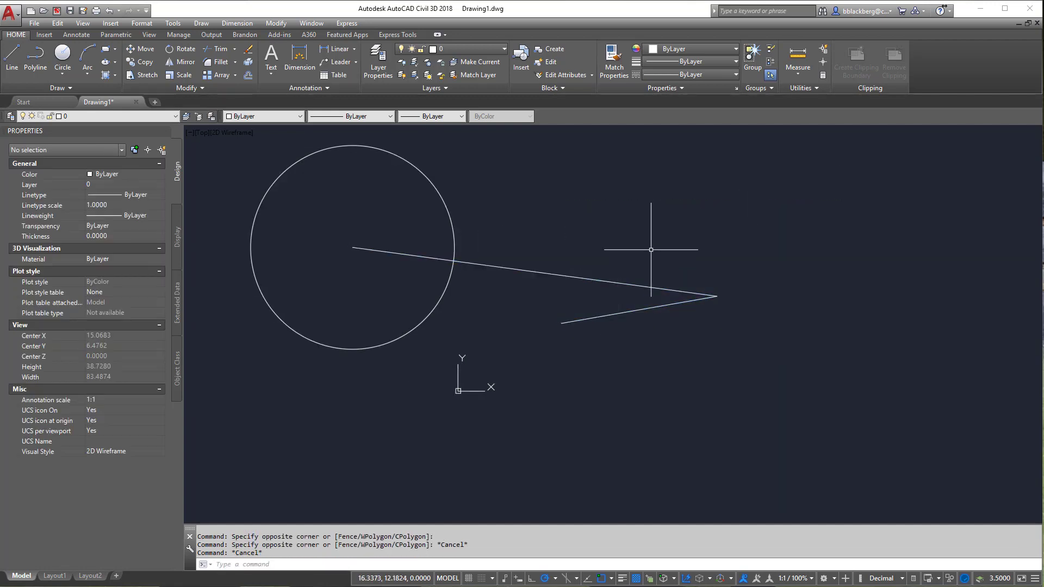
pyautogui.click(570, 276)
pyautogui.press('Delete')
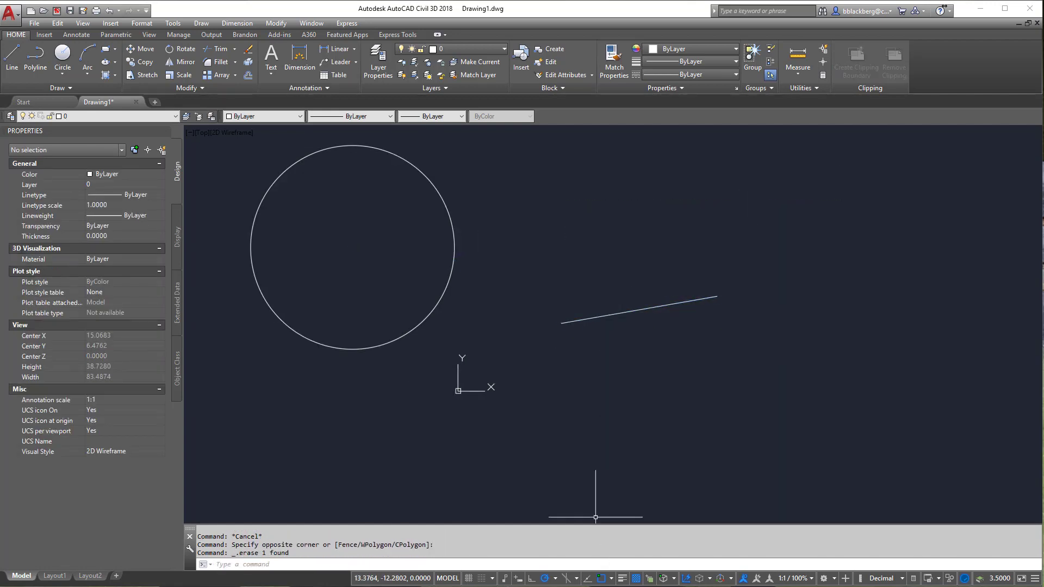
pyautogui.click(600, 580)
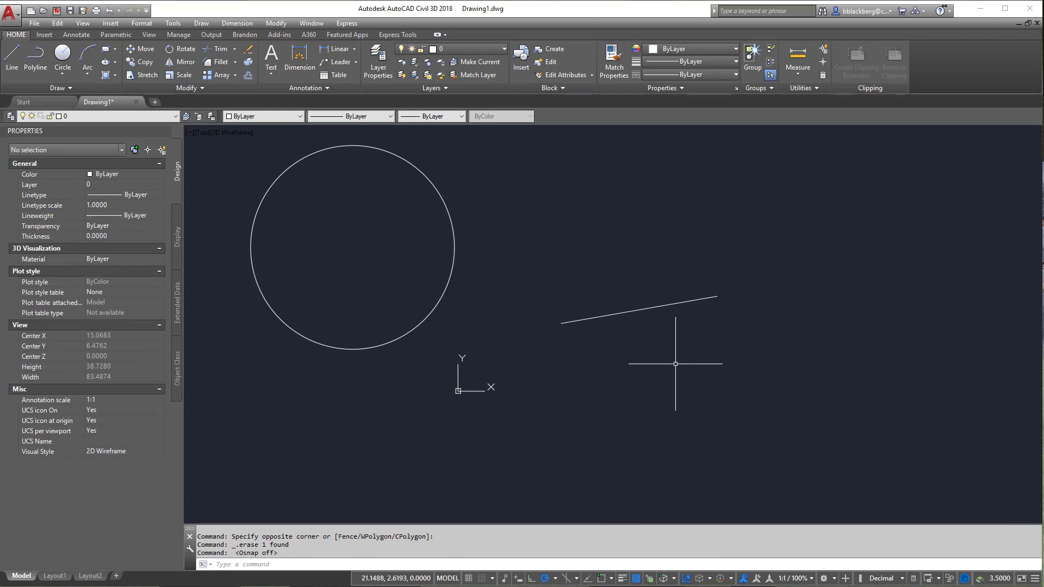
pyautogui.click(20, 62)
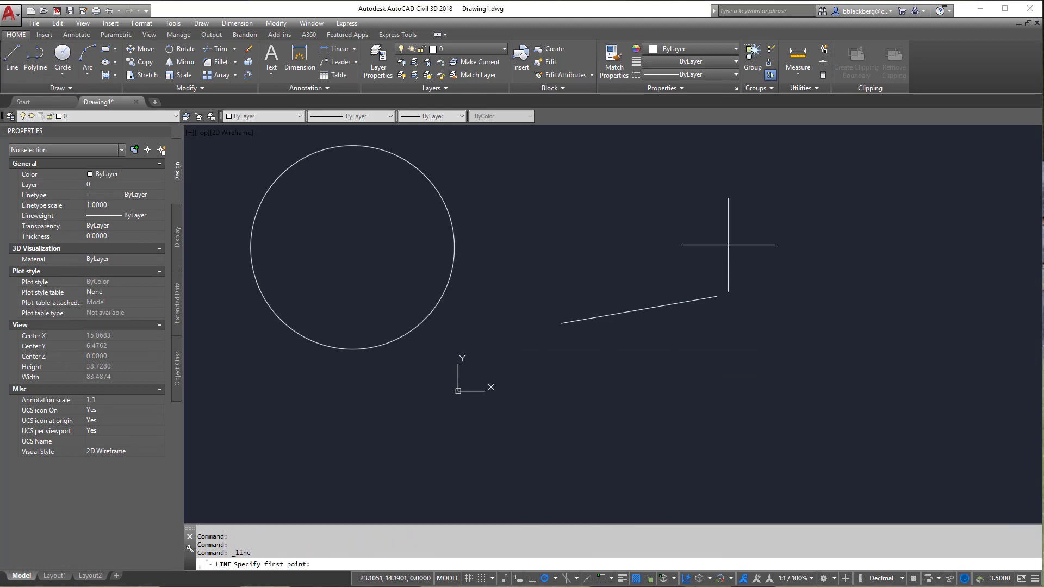
# - Draw snapped lines from the slanted line's right end to the circle's centre, then to its left end
pyautogui.press('F8')
pyautogui.keyDown('shift'); pyautogui.rightClick(744, 306); pyautogui.keyUp('shift')
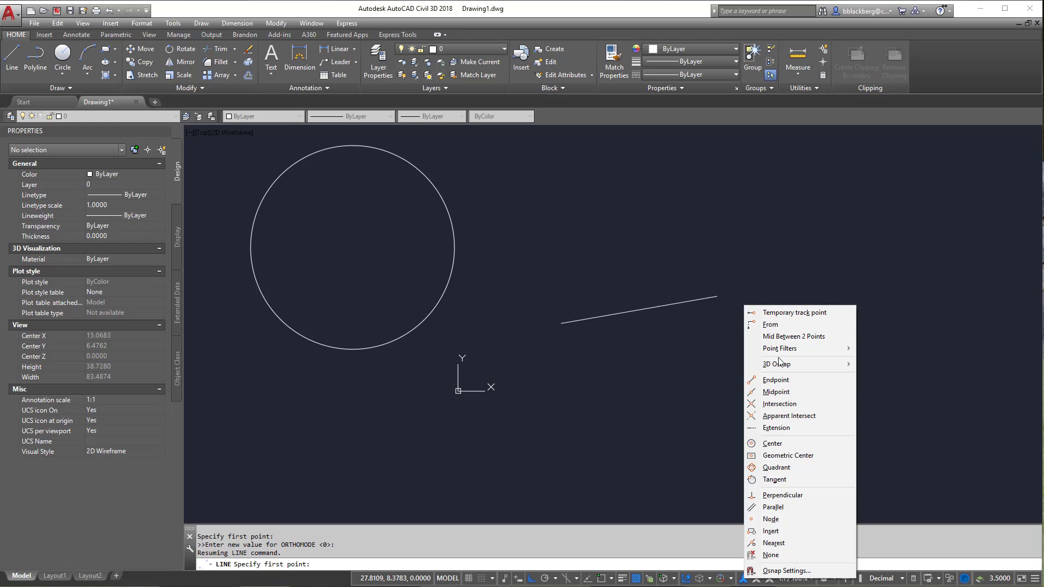
pyautogui.click(775, 379)
pyautogui.click(718, 293)
pyautogui.keyDown('shift'); pyautogui.rightClick(477, 221); pyautogui.keyUp('shift')
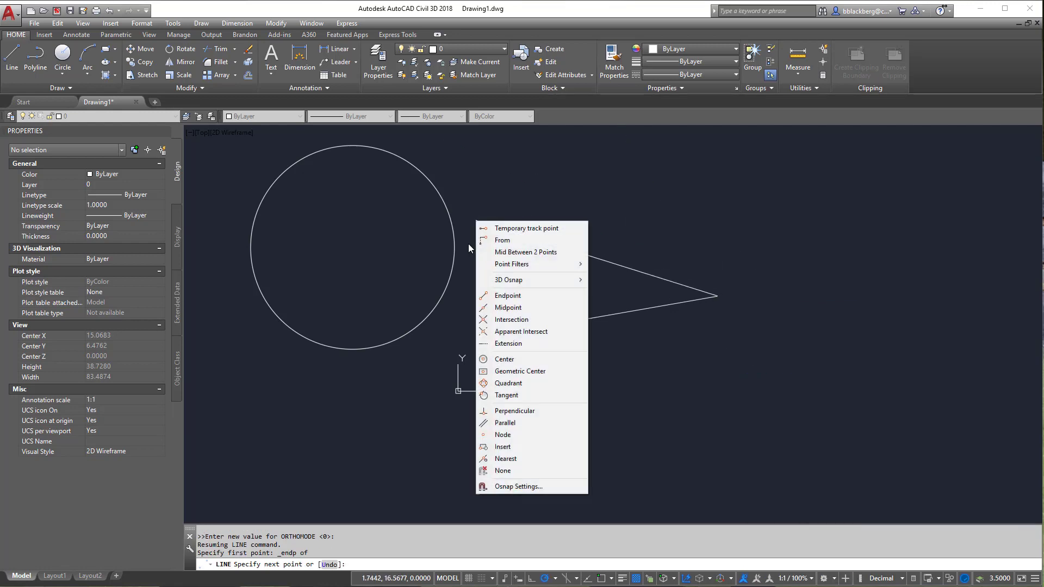
pyautogui.click(504, 359)
pyautogui.click(460, 283)
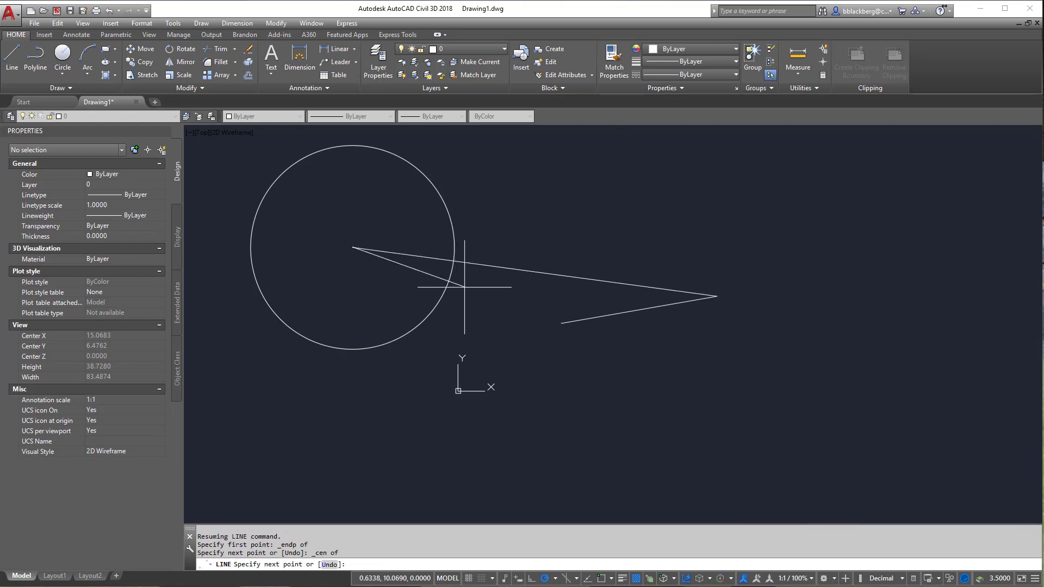
pyautogui.keyDown('shift'); pyautogui.rightClick(474, 303); pyautogui.keyUp('shift')
pyautogui.click(505, 378)
pyautogui.click(563, 322)
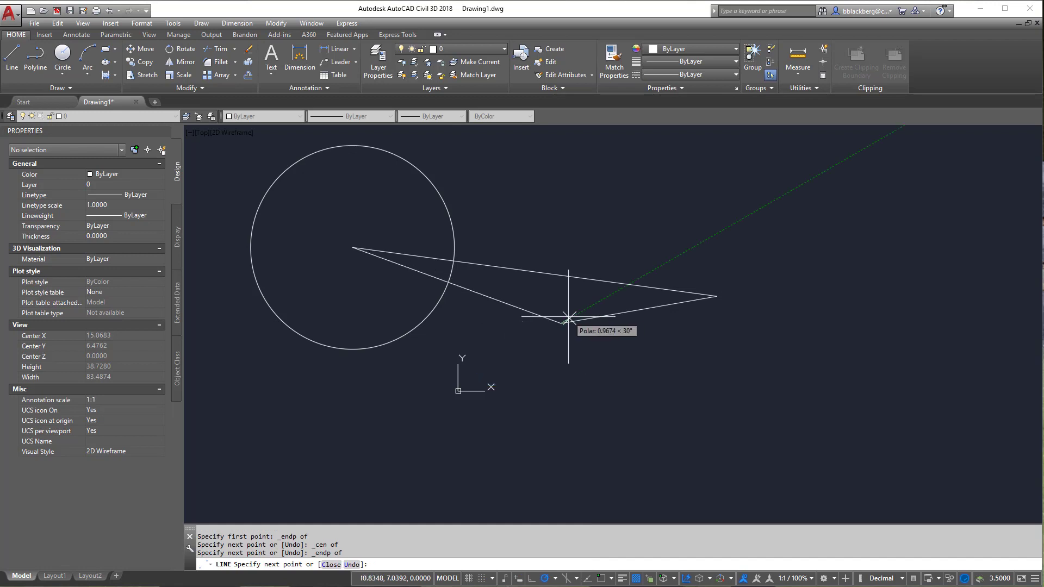
pyautogui.press('Escape')
# - Draw snapped lines from the slanted line's right end to the circle's top quadrant, then to its centre
pyautogui.click(12, 57)
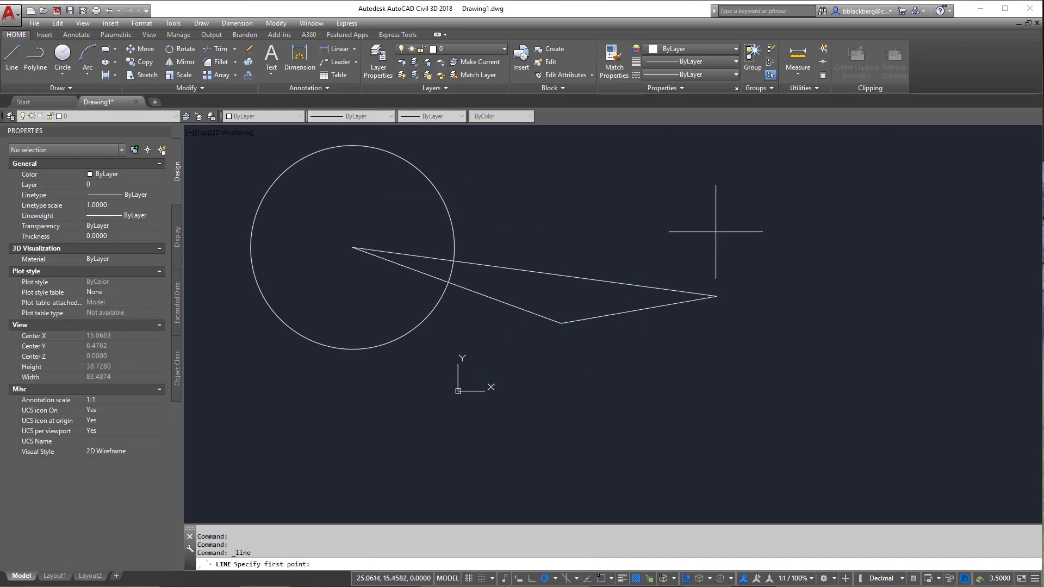
pyautogui.keyDown('shift'); pyautogui.rightClick(677, 230); pyautogui.keyUp('shift')
pyautogui.click(698, 301)
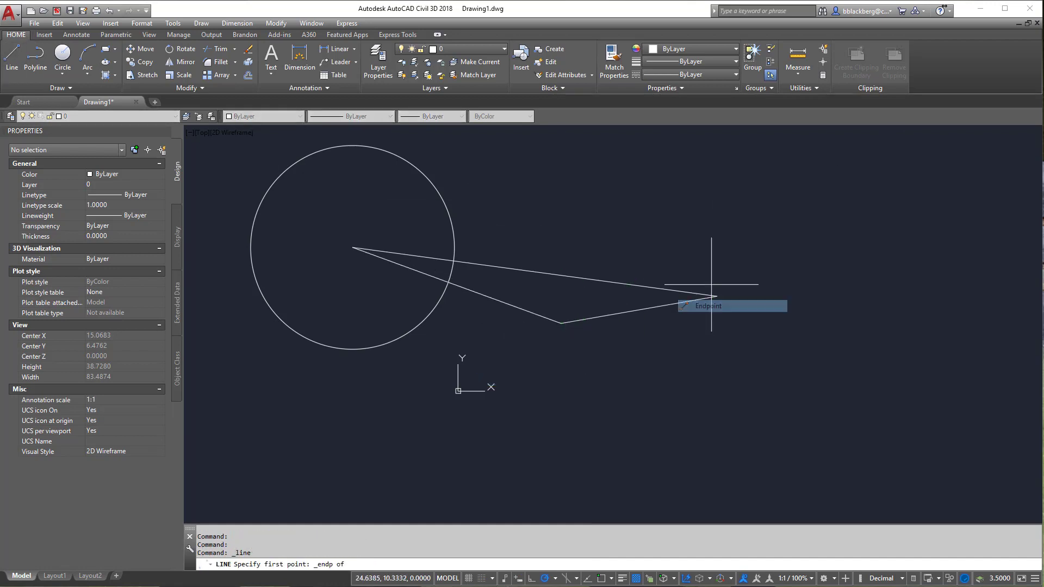
pyautogui.click(715, 292)
pyautogui.keyDown('shift'); pyautogui.rightClick(423, 181); pyautogui.keyUp('shift')
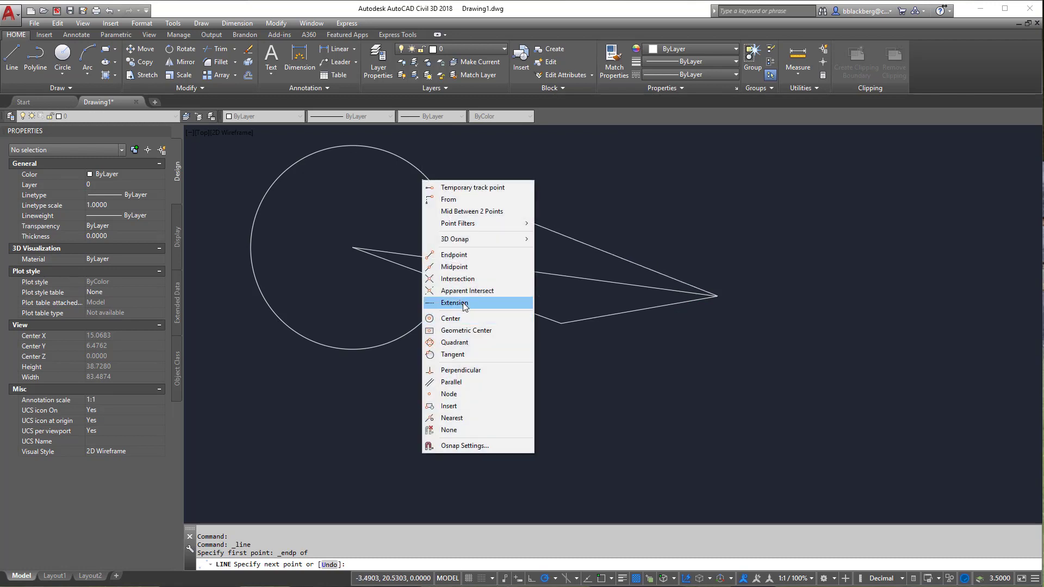
pyautogui.click(469, 342)
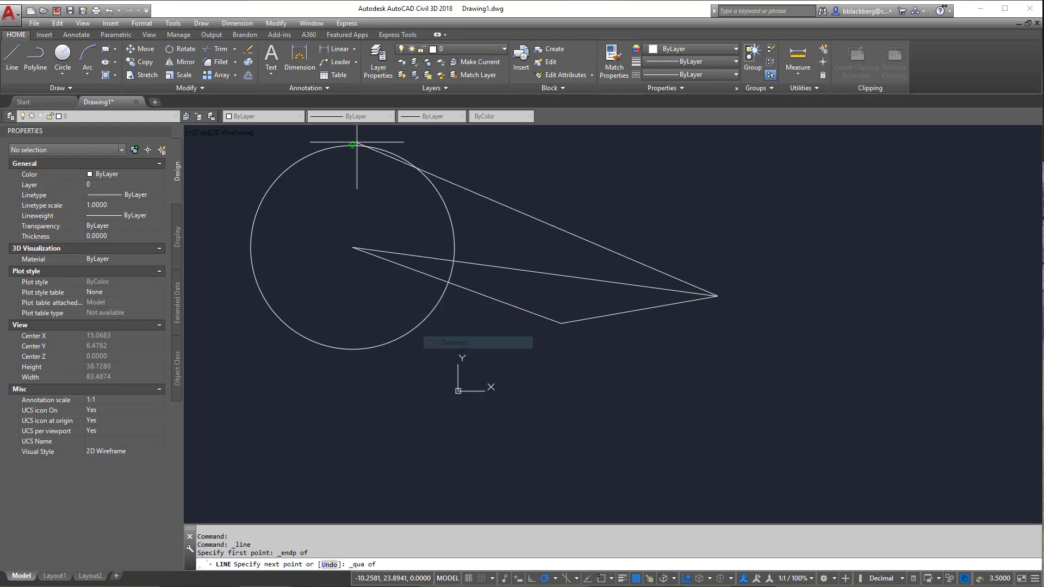
pyautogui.click(353, 146)
pyautogui.keyDown('shift'); pyautogui.rightClick(361, 215); pyautogui.keyUp('shift')
pyautogui.click(392, 288)
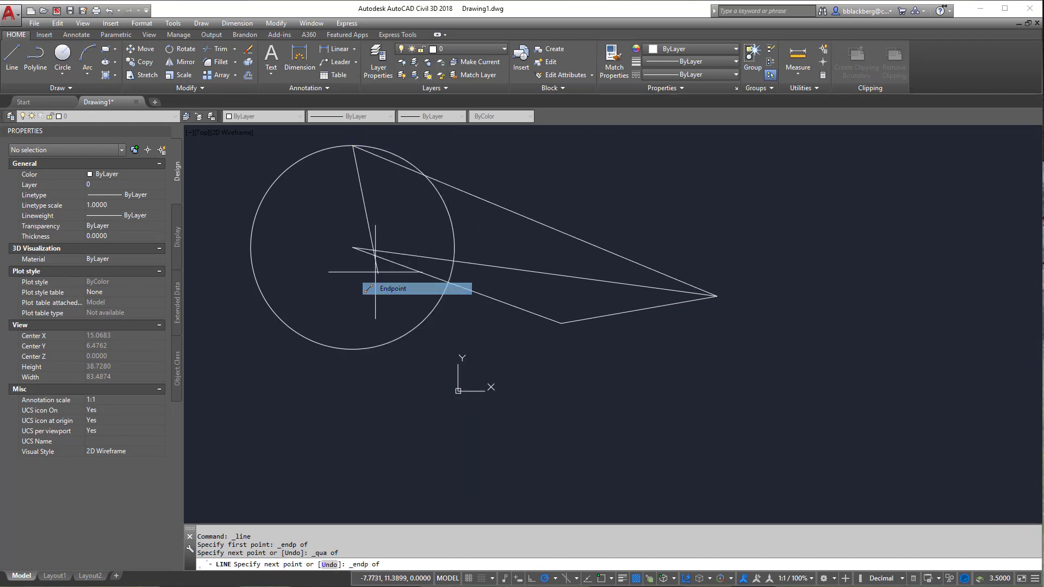
pyautogui.click(351, 246)
pyautogui.press('Escape')
pyautogui.press('Escape')
pyautogui.press('Escape')
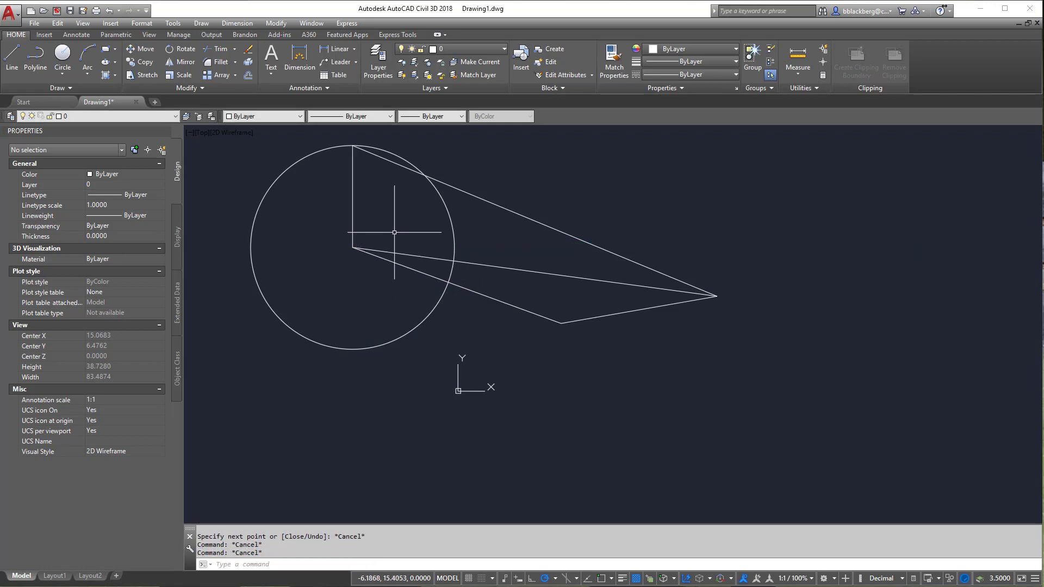
# - Select the circle and all six lines with a crossing window and delete them
pyautogui.click(730, 168)
pyautogui.click(217, 386)
pyautogui.press('Delete')
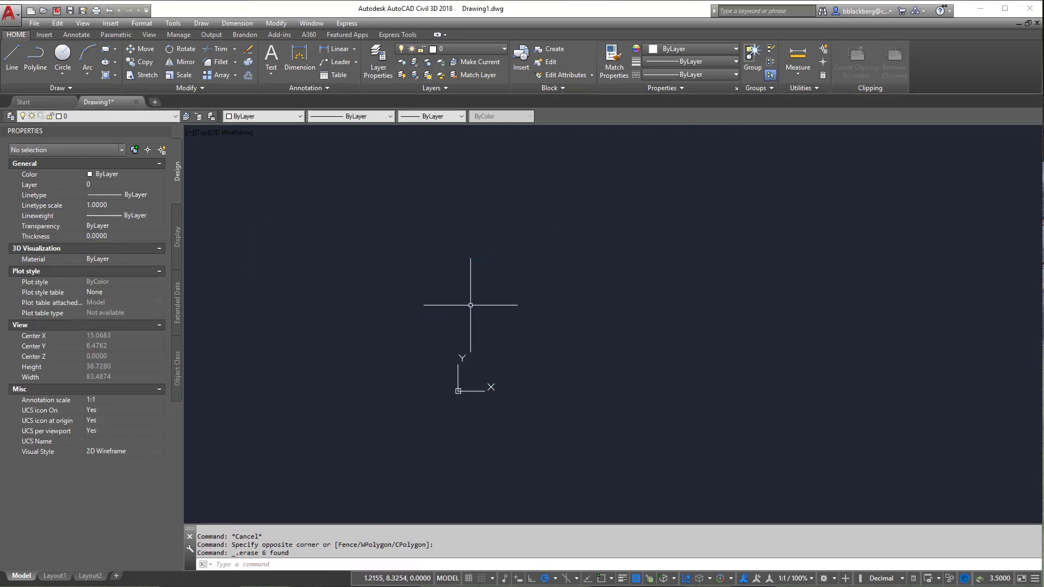